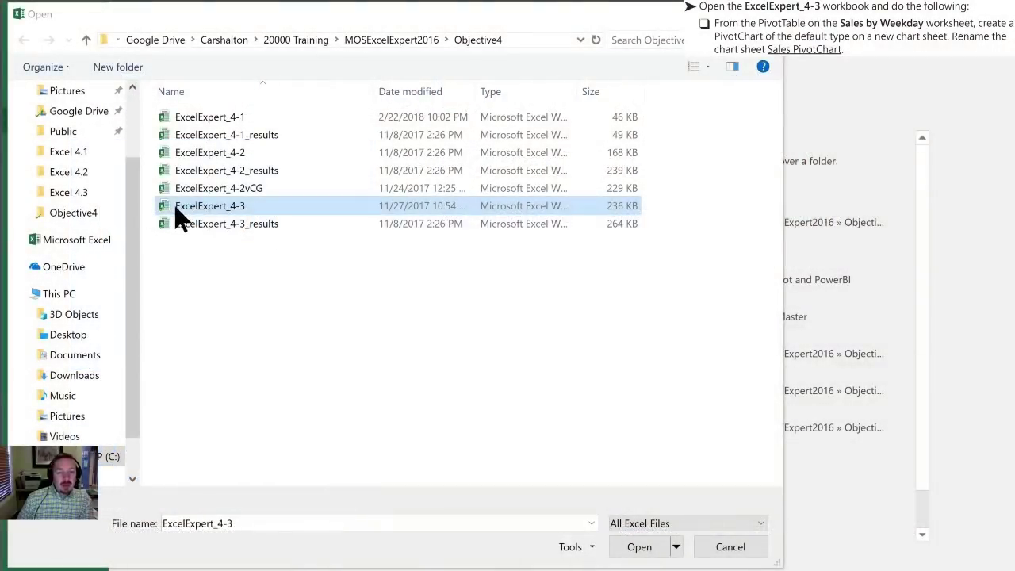
# Open the ExcelExpert_4-3 workbook from the Open dialog.
pyautogui.doubleClick(176, 215)
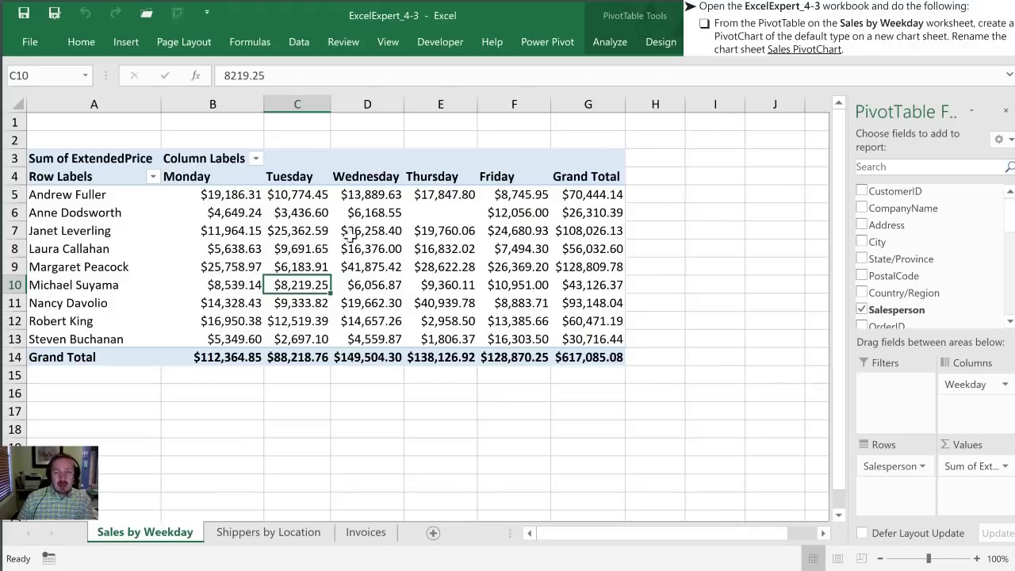
# Insert a Clustered Column PivotChart built from the Sales by Weekday PivotTable.
pyautogui.click(297, 231)
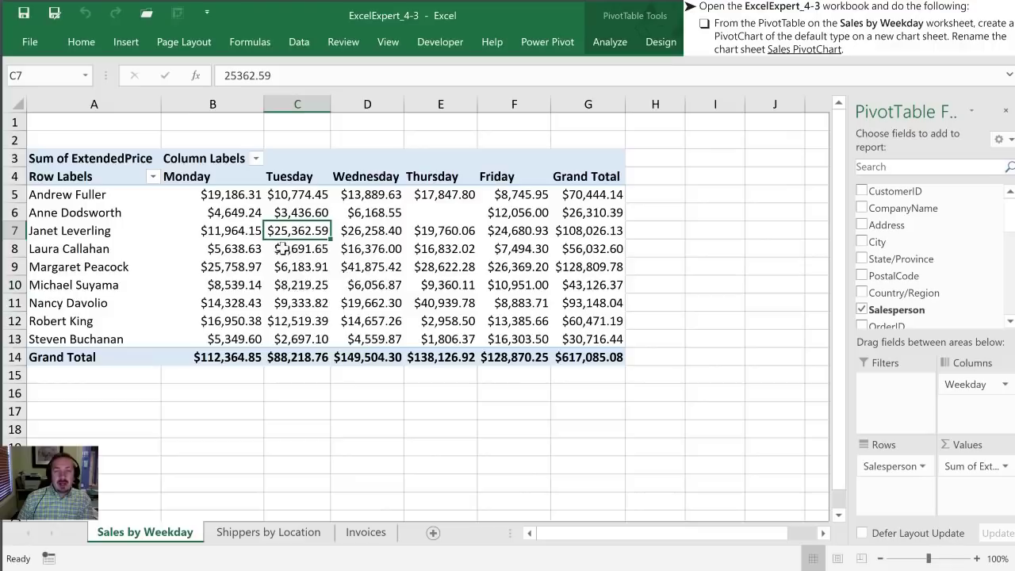
pyautogui.click(125, 42)
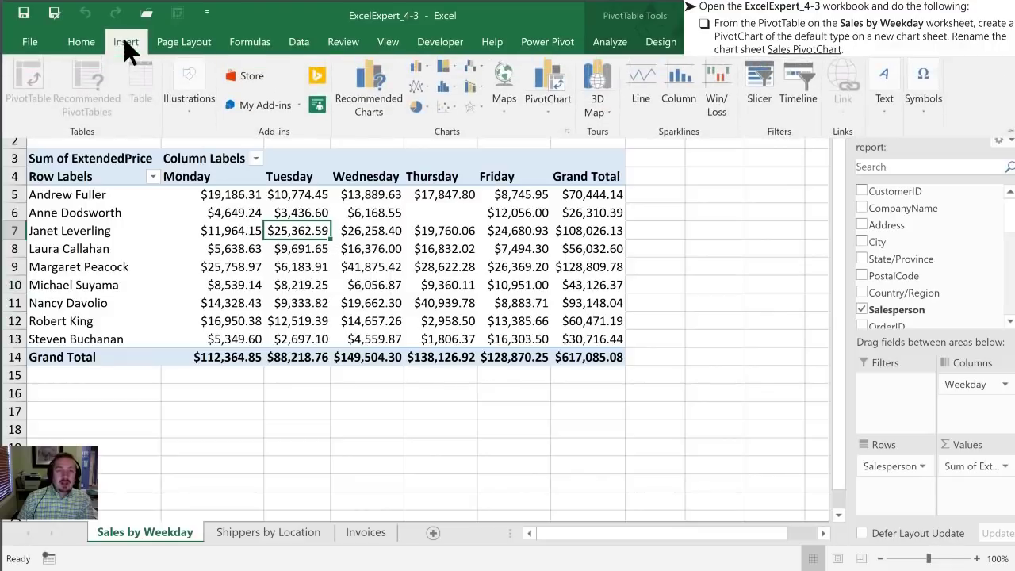
pyautogui.click(547, 113)
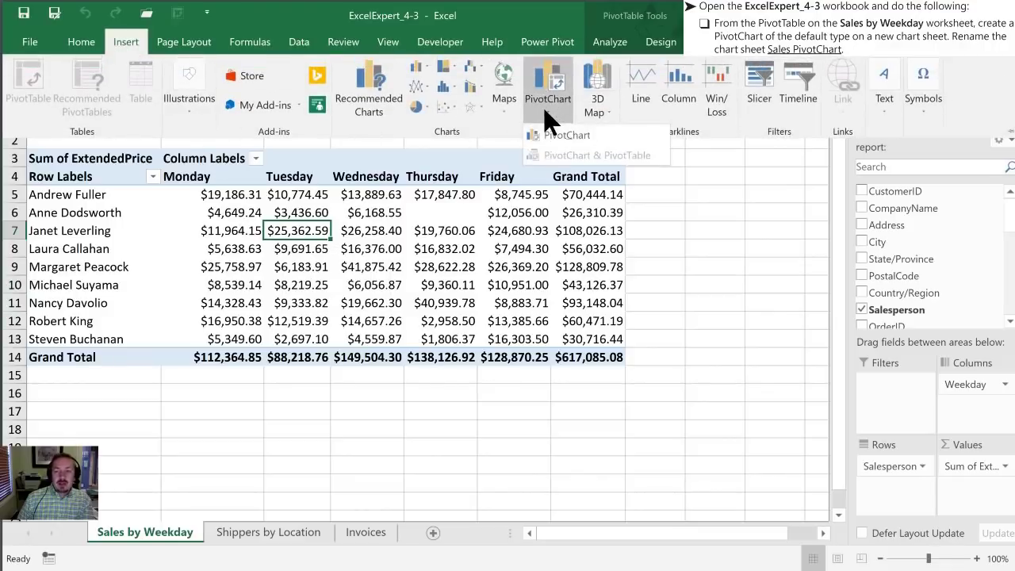
pyautogui.click(555, 134)
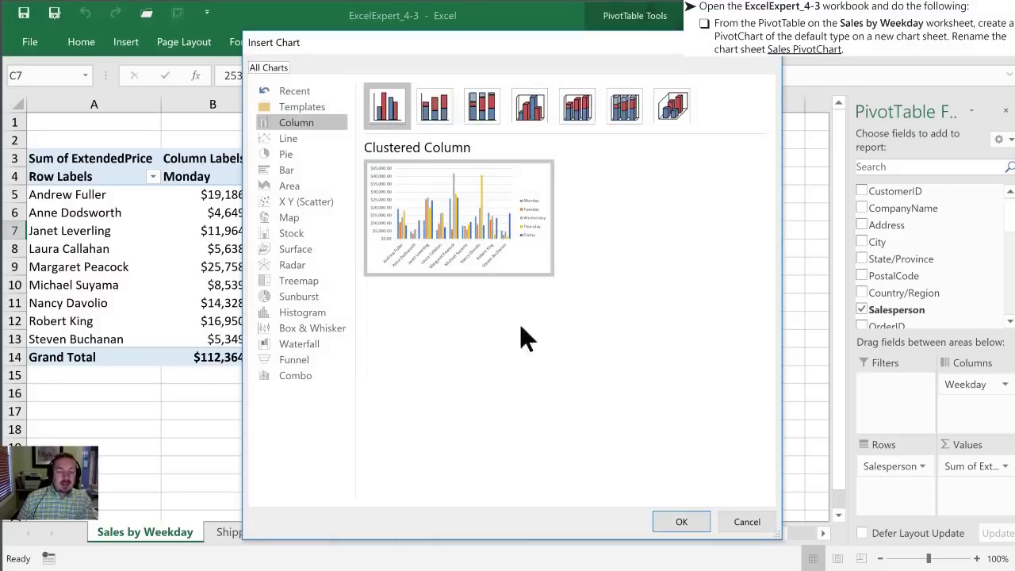
pyautogui.click(689, 523)
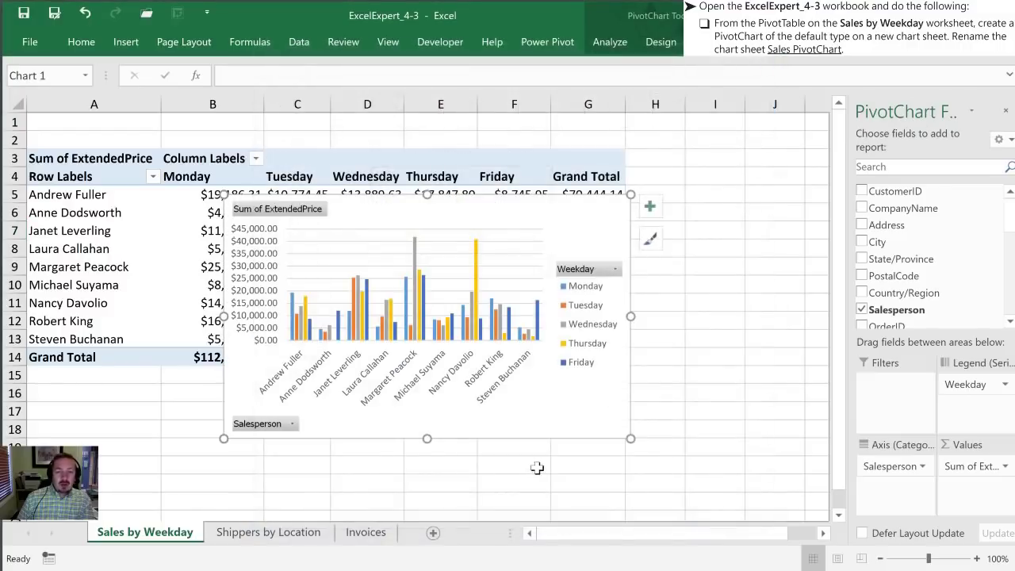
# Move the PivotChart to a new chart sheet named 'Sales PivotChart'.
pyautogui.rightClick(442, 219)
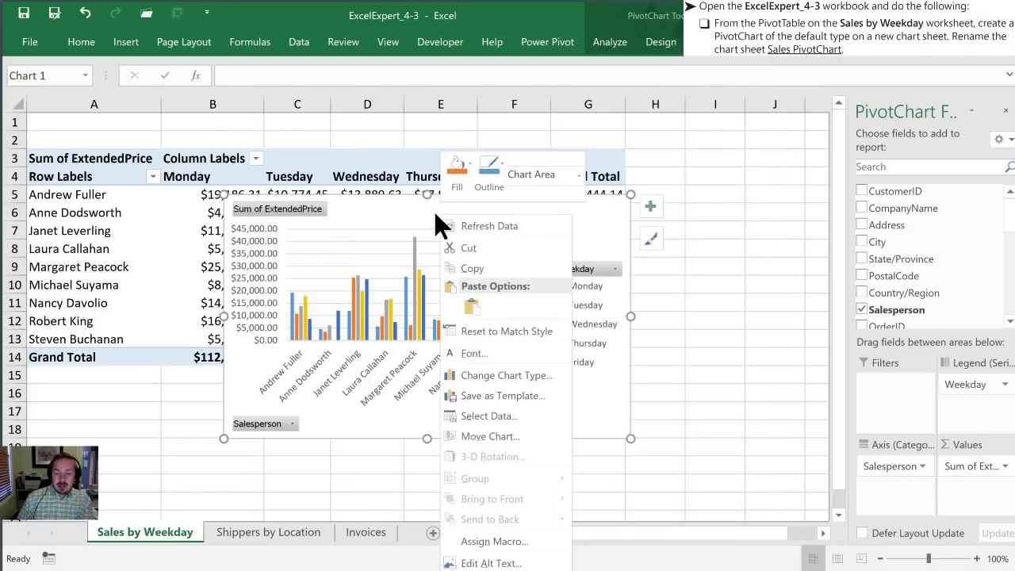
pyautogui.click(485, 436)
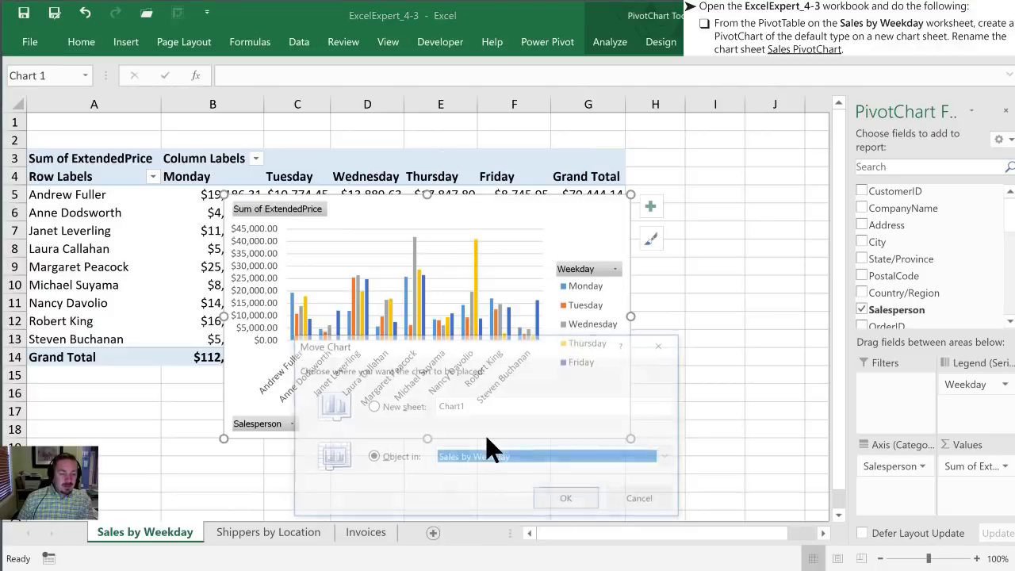
pyautogui.click(373, 407)
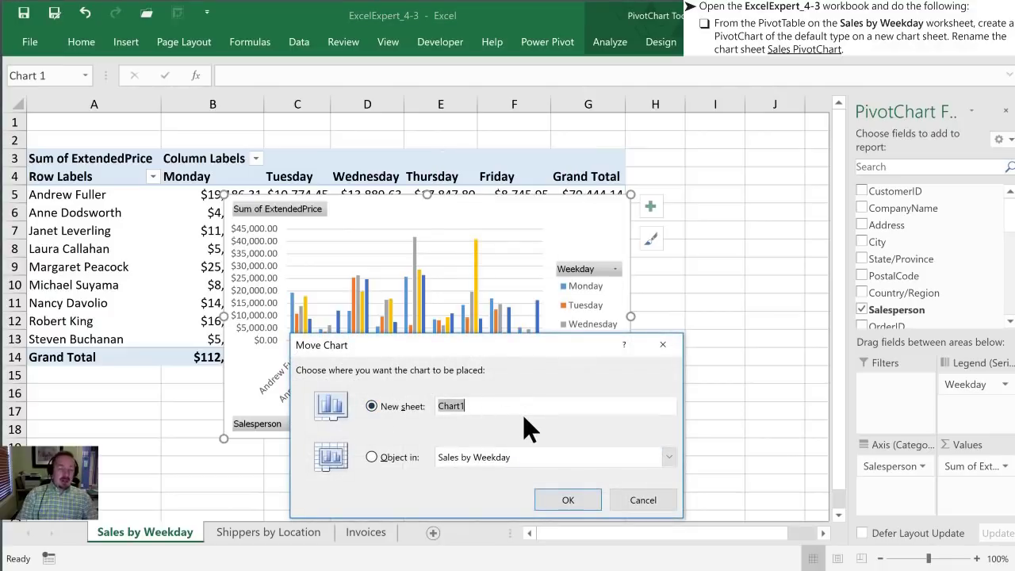
pyautogui.write('Sales PivotCh')
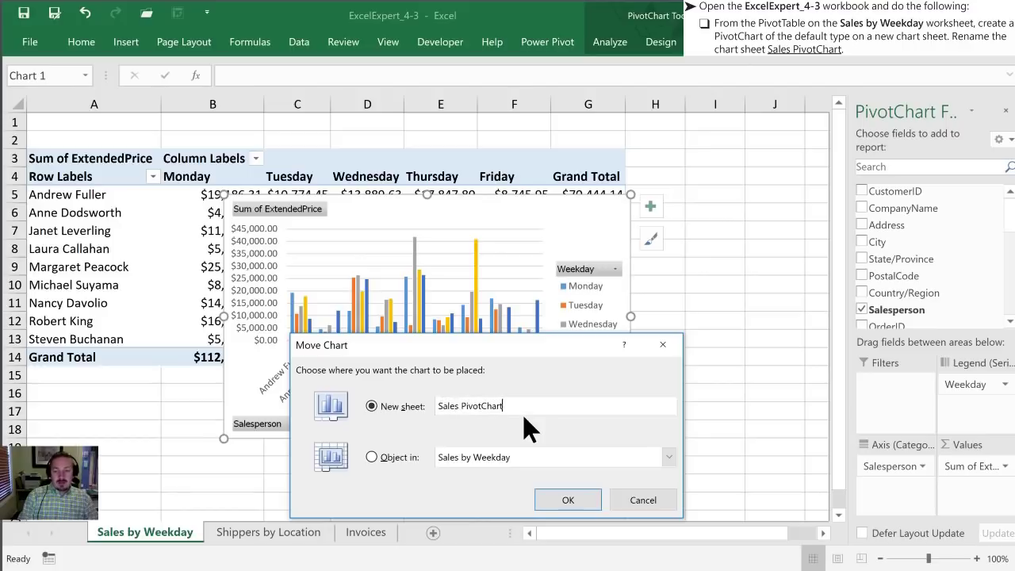
pyautogui.click(568, 500)
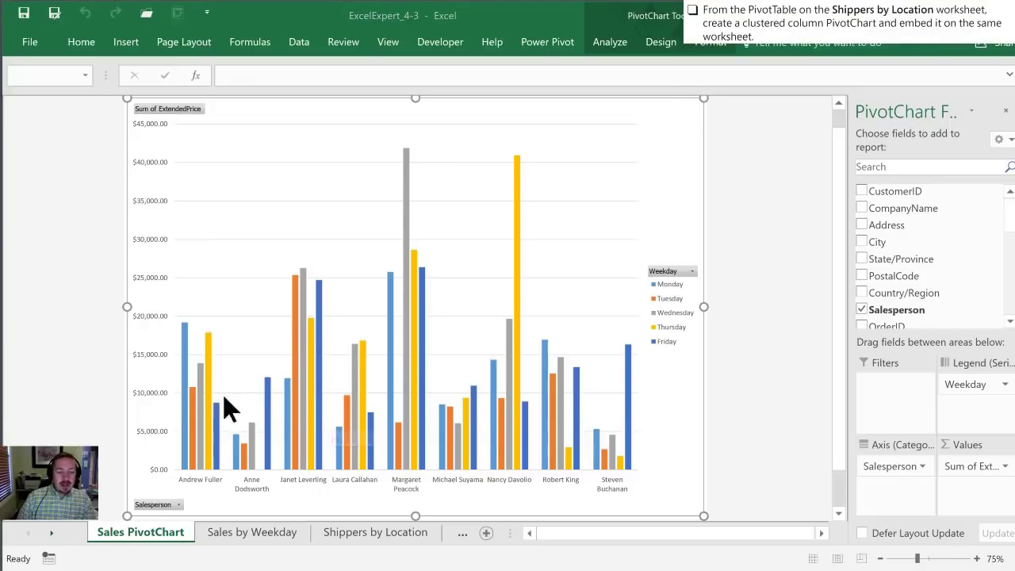
# Insert a Clustered Column PivotChart for the Shippers by Location PivotTable and place it right of the data.
pyautogui.click(366, 534)
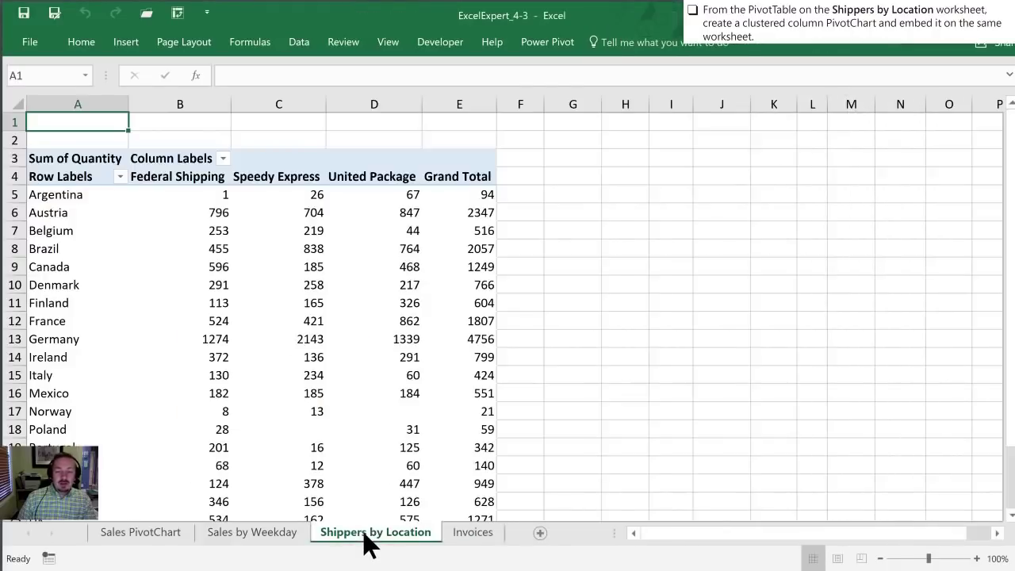
pyautogui.click(137, 305)
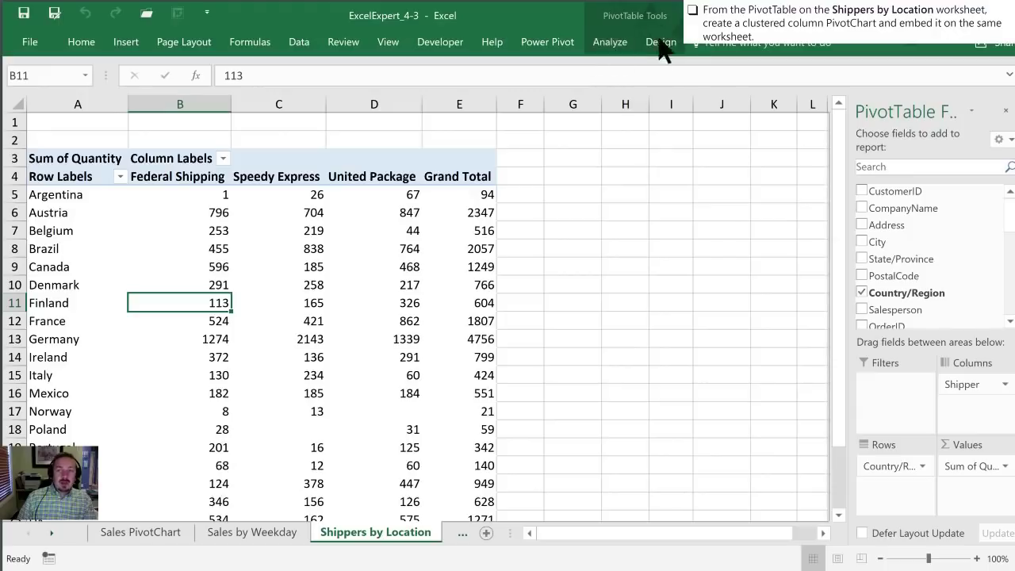
pyautogui.click(617, 41)
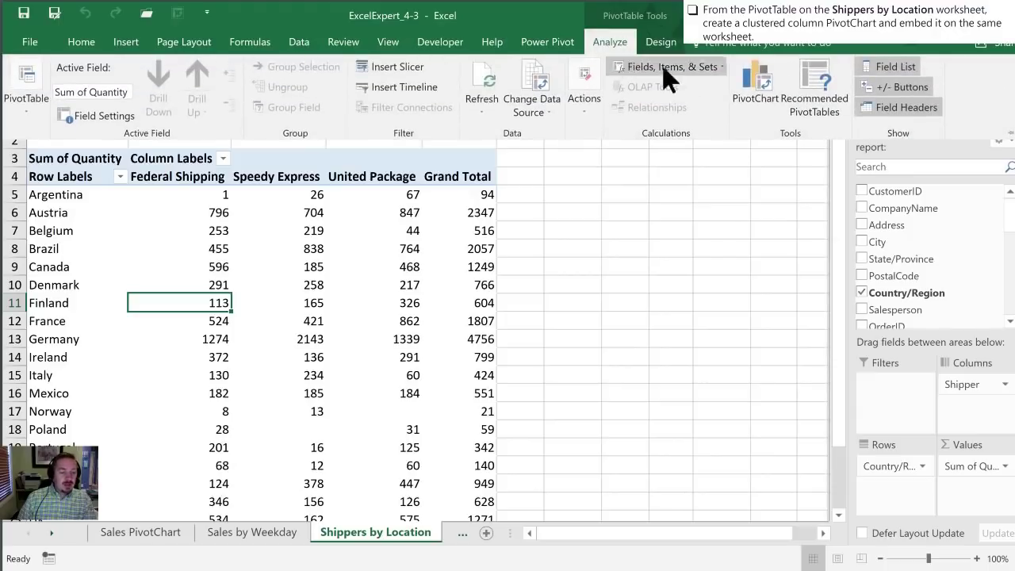
pyautogui.click(755, 84)
pyautogui.moveTo(418, 192)
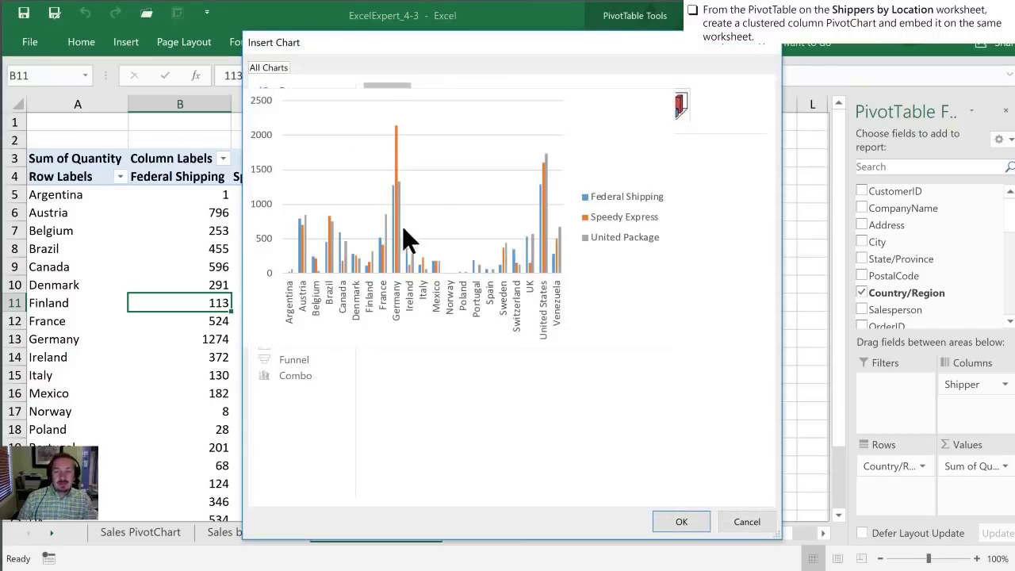
pyautogui.click(435, 111)
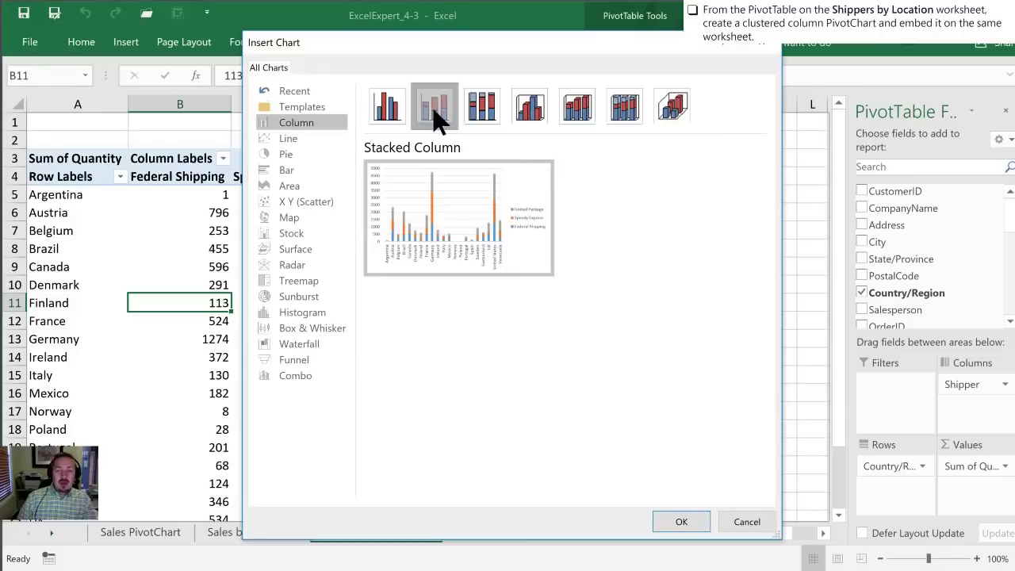
pyautogui.click(482, 110)
pyautogui.click(572, 115)
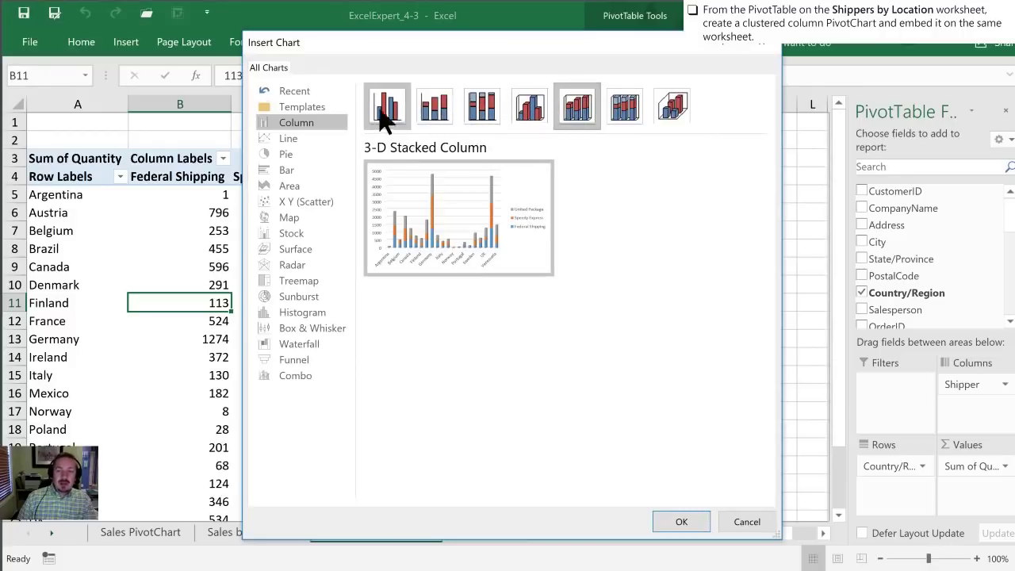
pyautogui.click(387, 113)
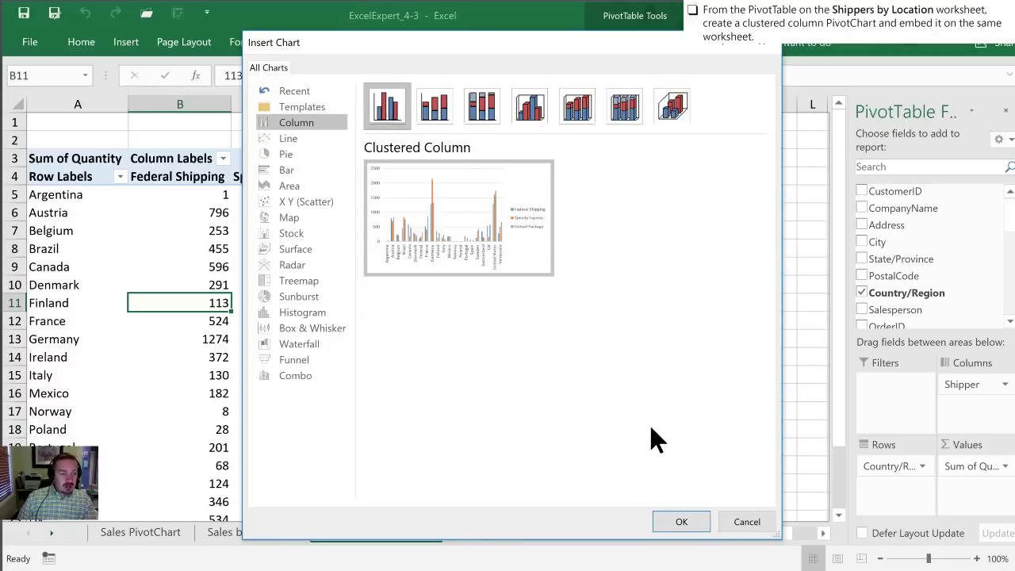
pyautogui.click(680, 521)
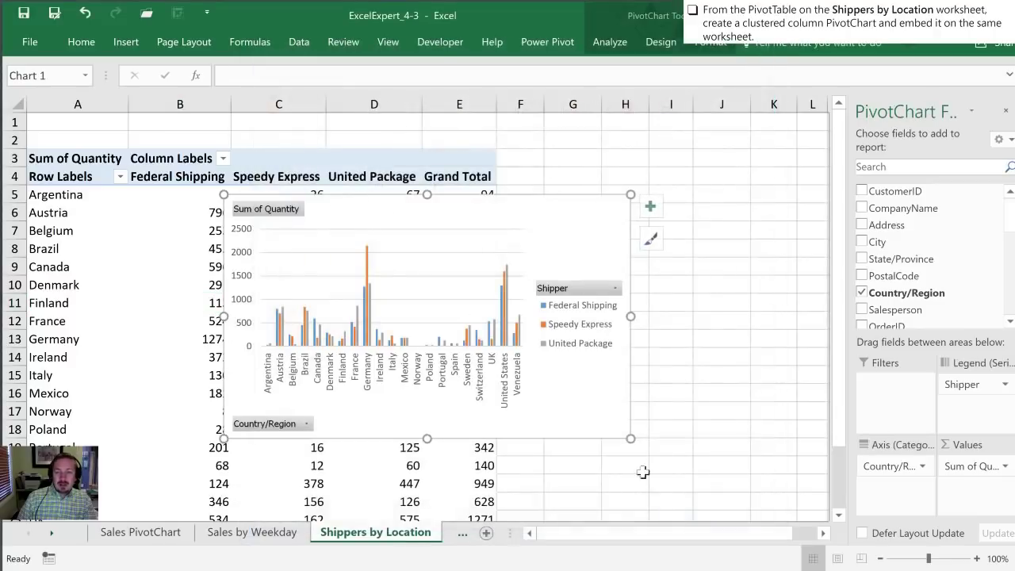
pyautogui.moveTo(367, 223)
pyautogui.mouseDown()
pyautogui.moveTo(562, 197)
pyautogui.moveTo(404, 199)
pyautogui.moveTo(451, 206)
pyautogui.mouseUp()
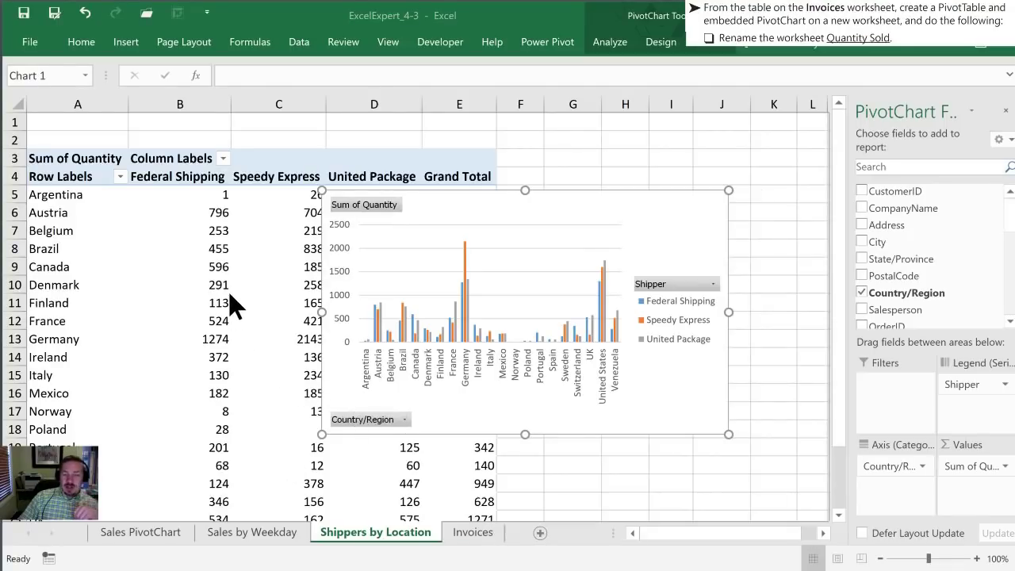
# Create a PivotTable from the Invoices table (Table_Northwind_Invoices) on a new worksheet.
pyautogui.click(473, 532)
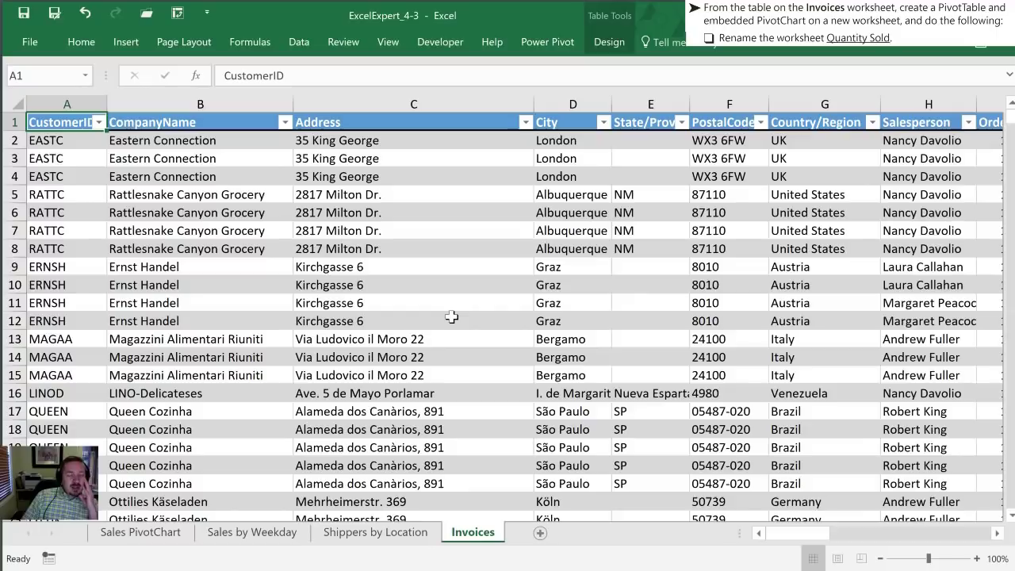
pyautogui.click(358, 270)
pyautogui.click(123, 44)
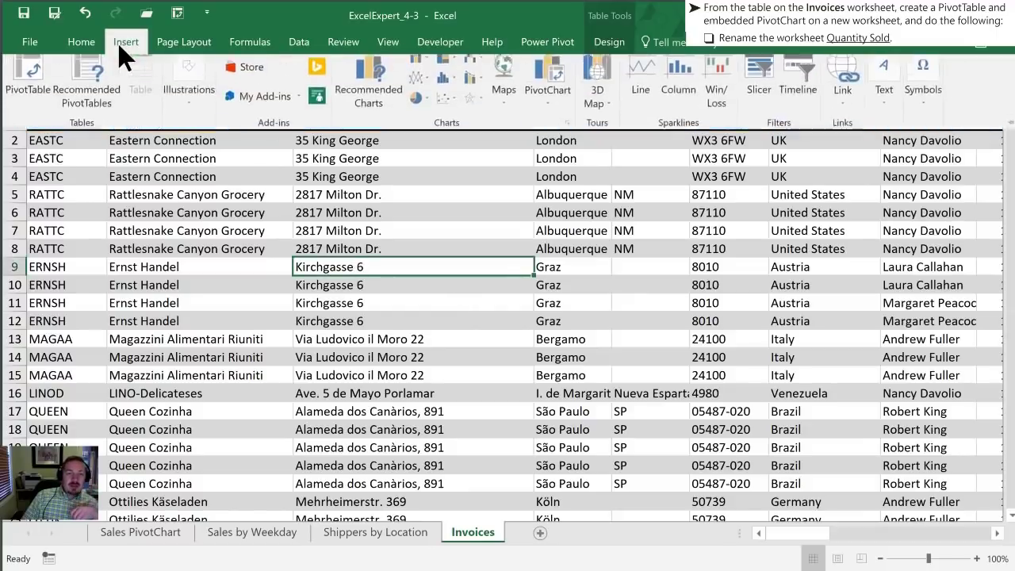
pyautogui.click(32, 75)
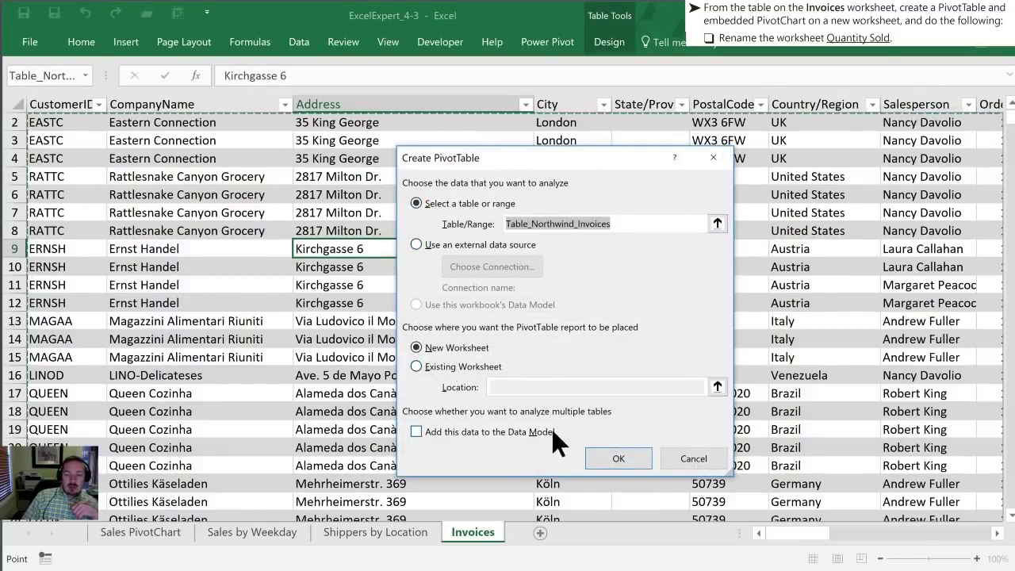
pyautogui.click(619, 458)
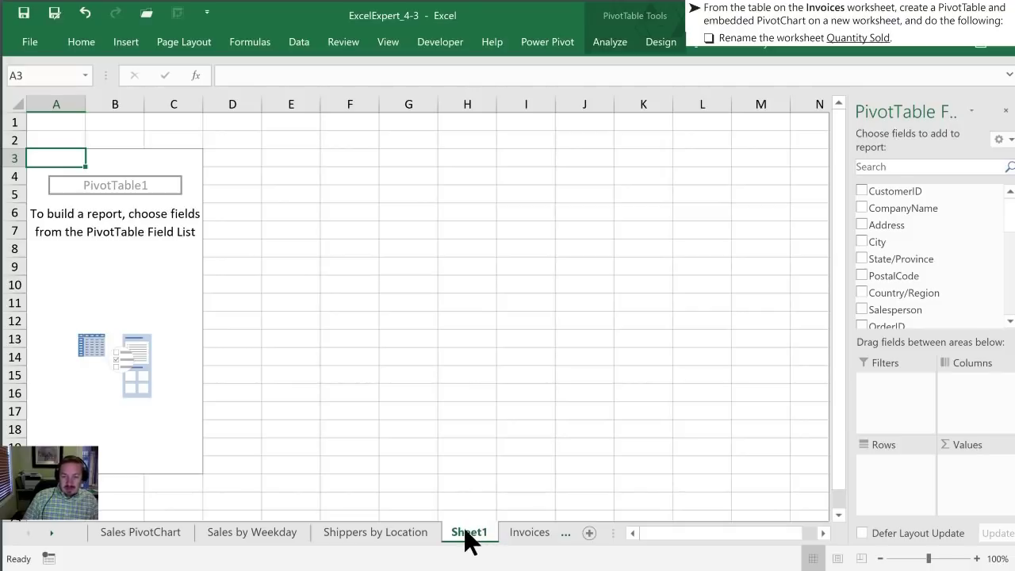
# Rename the new PivotTable worksheet to 'Quantity Sold' using Alt+H, O, R.
pyautogui.press('alt')
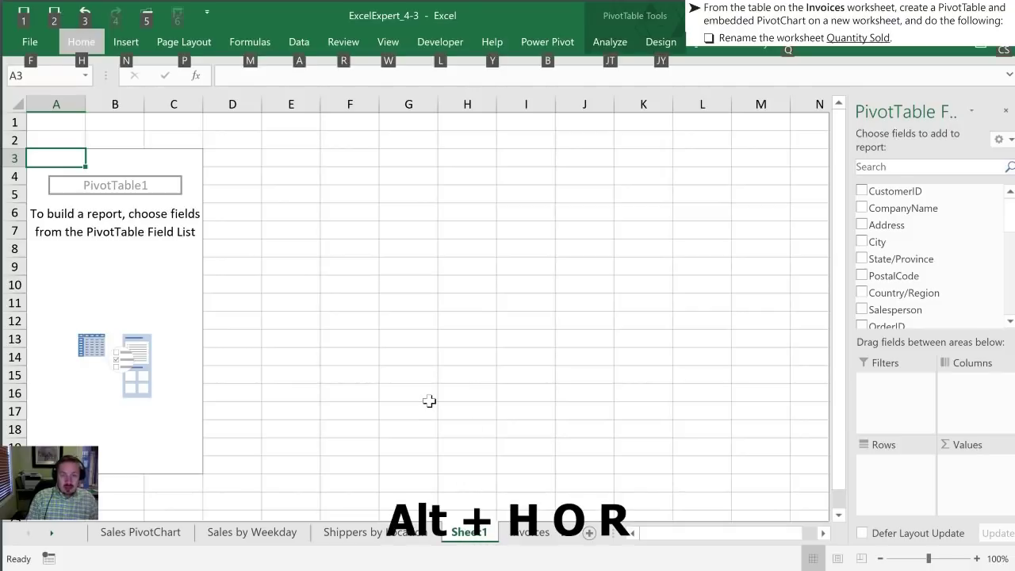
pyautogui.press('h')
pyautogui.press('o')
pyautogui.press('r')
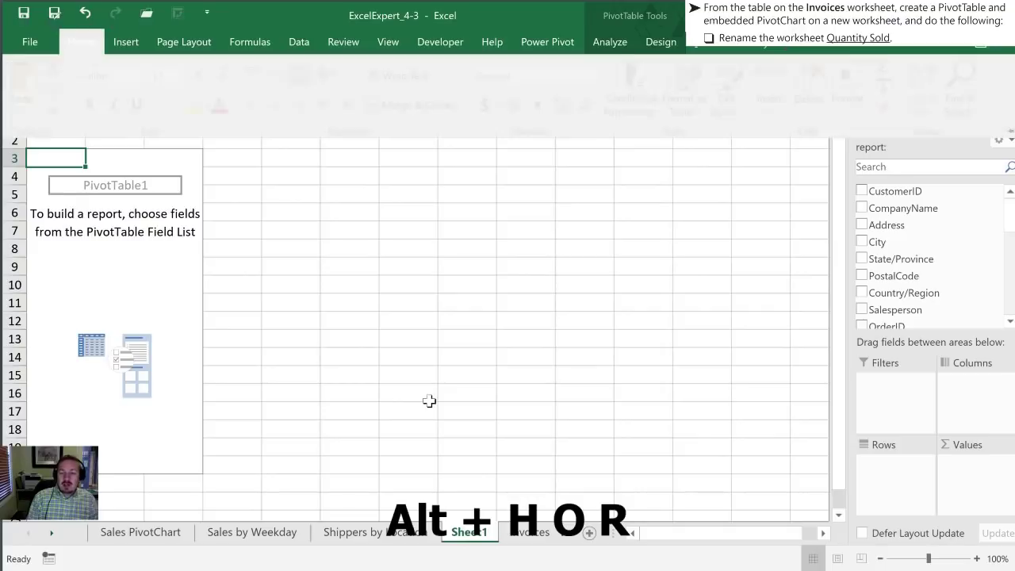
pyautogui.write('Qua')
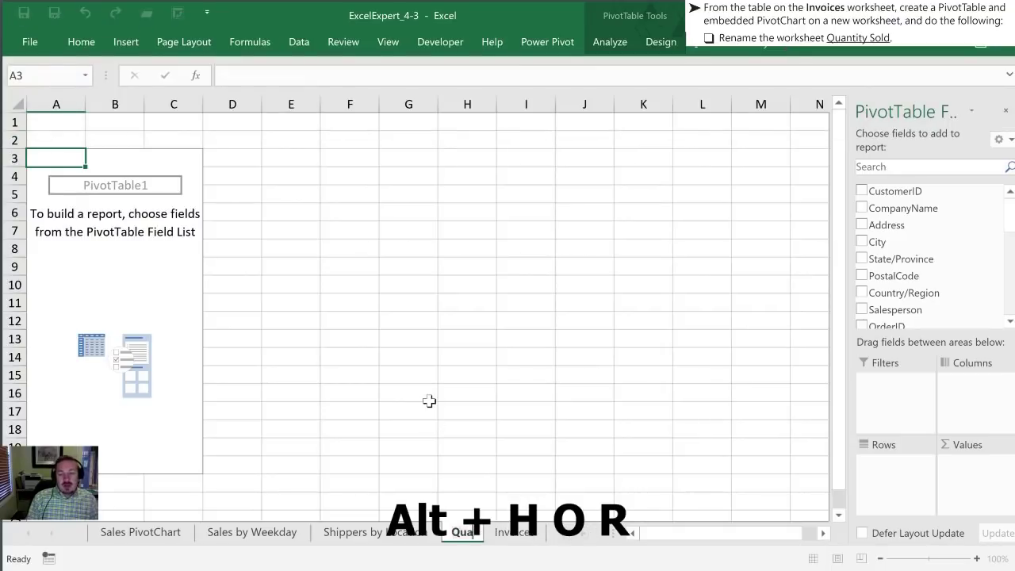
pyautogui.write('ntity Sold')
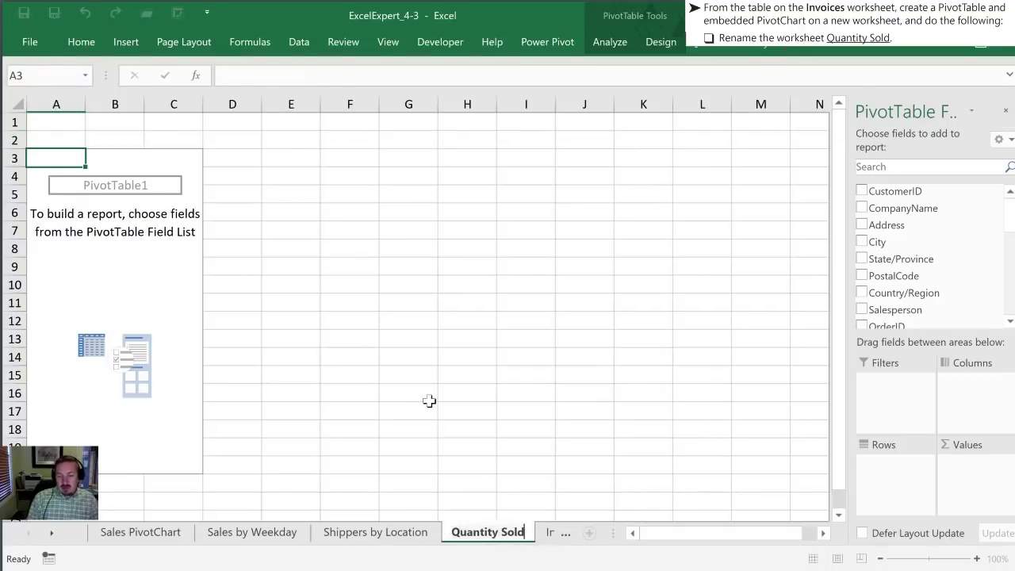
pyautogui.press('Return')
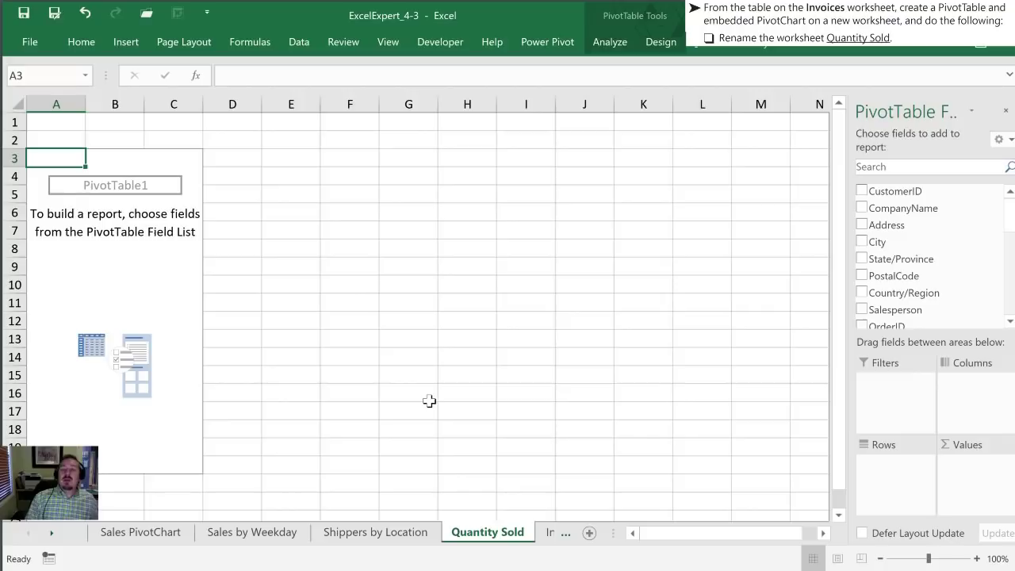
# Insert an empty Clustered Column PivotChart for PivotTable1 via Alt+JT, C.
pyautogui.press('alt')
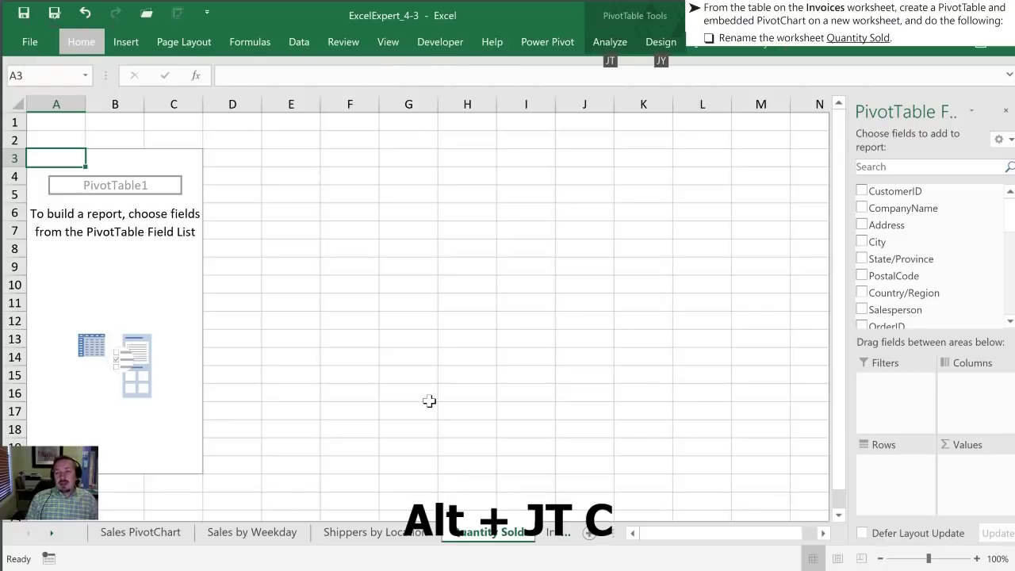
pyautogui.press('j')
pyautogui.press('t')
pyautogui.press('c')
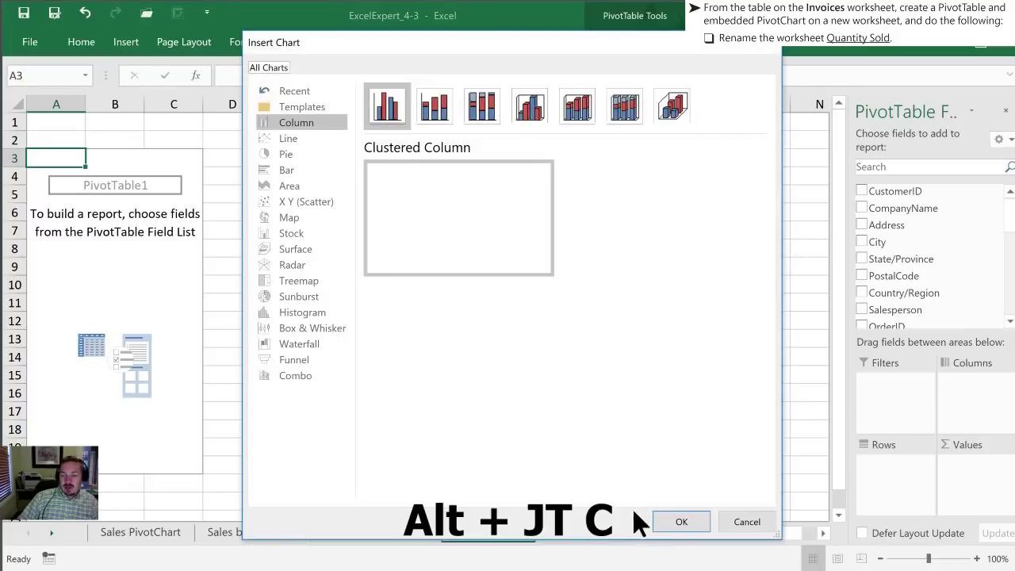
pyautogui.click(675, 521)
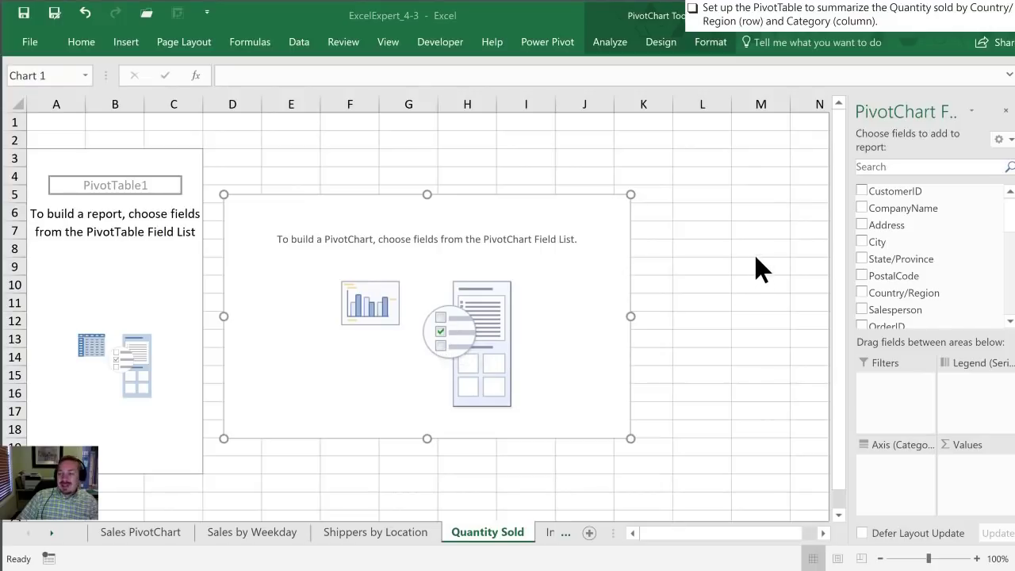
pyautogui.click(903, 166)
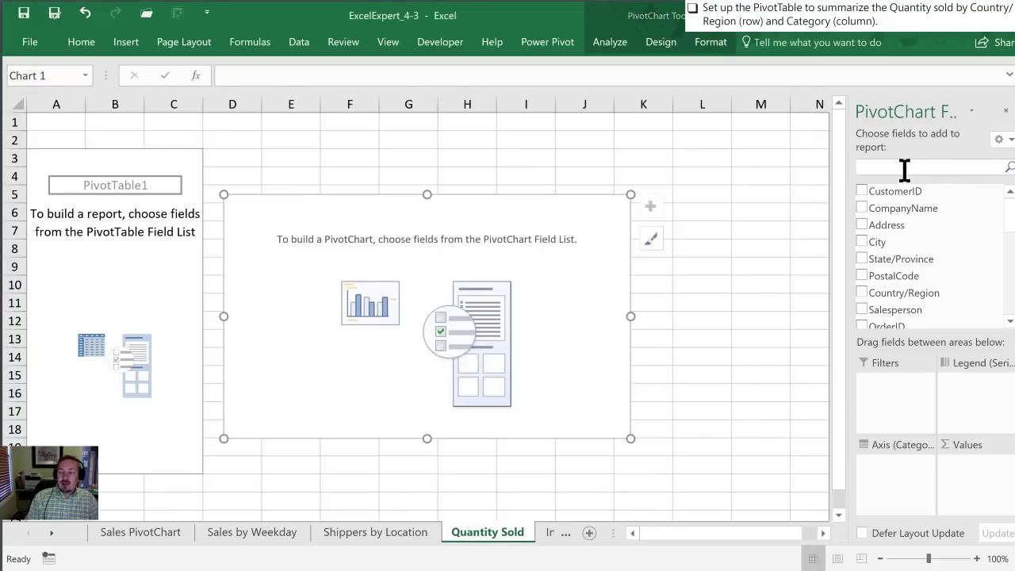
# Add Quantity as values, Country/Region as rows, and Category as columns (legend series).
pyautogui.write('qu')
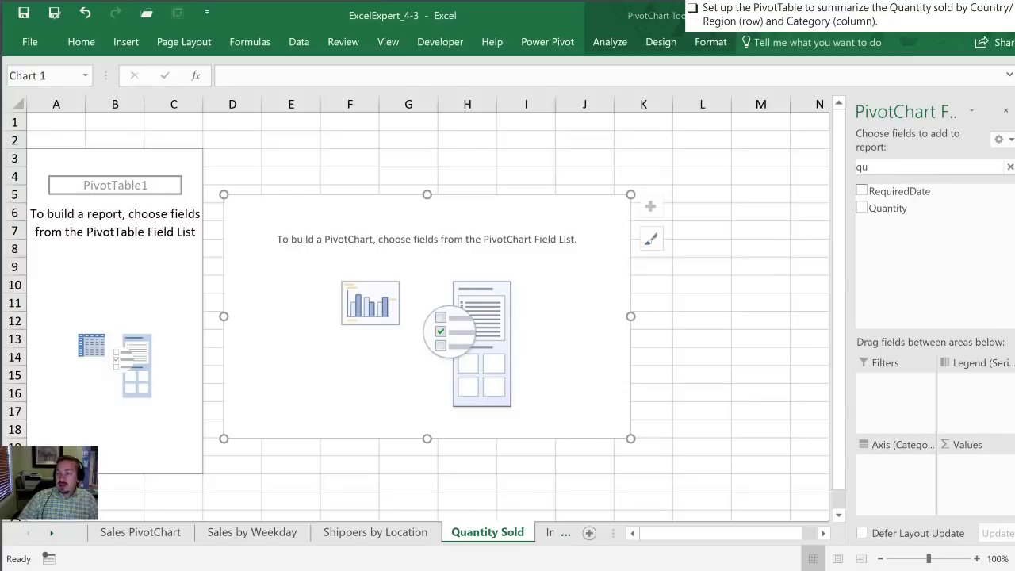
pyautogui.click(862, 208)
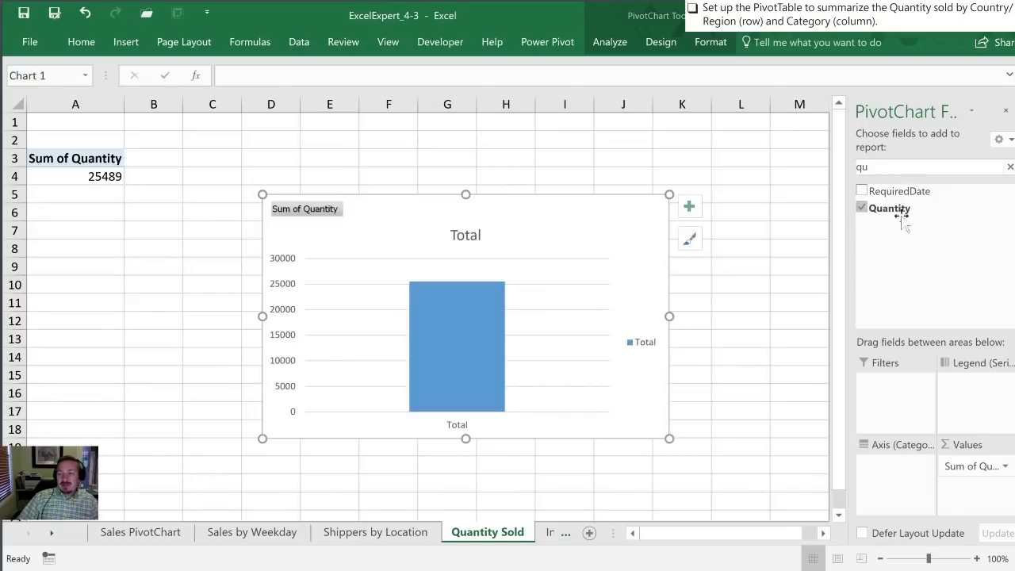
pyautogui.moveTo(879, 165); pyautogui.dragTo(850, 165)
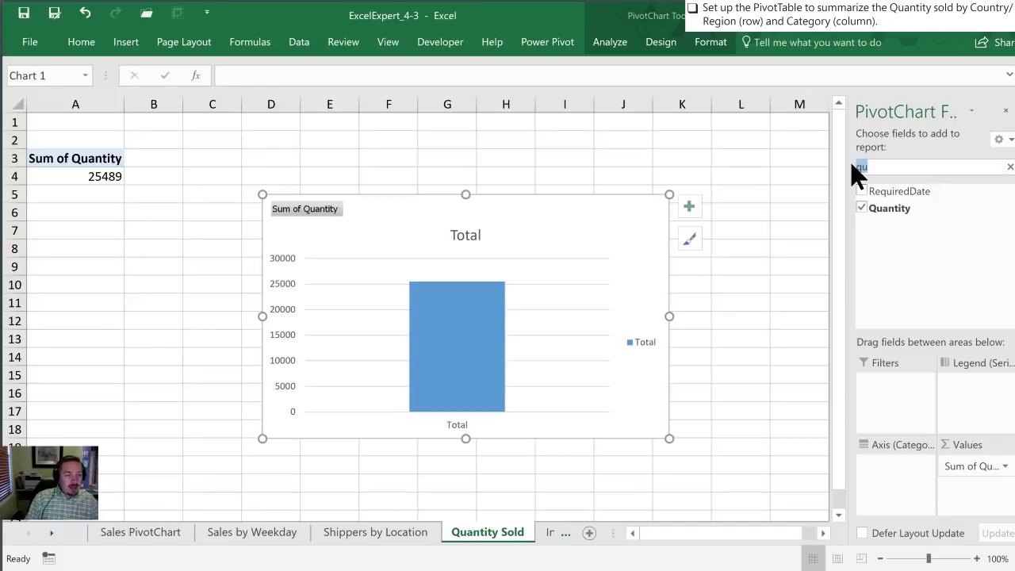
pyautogui.write('Cou')
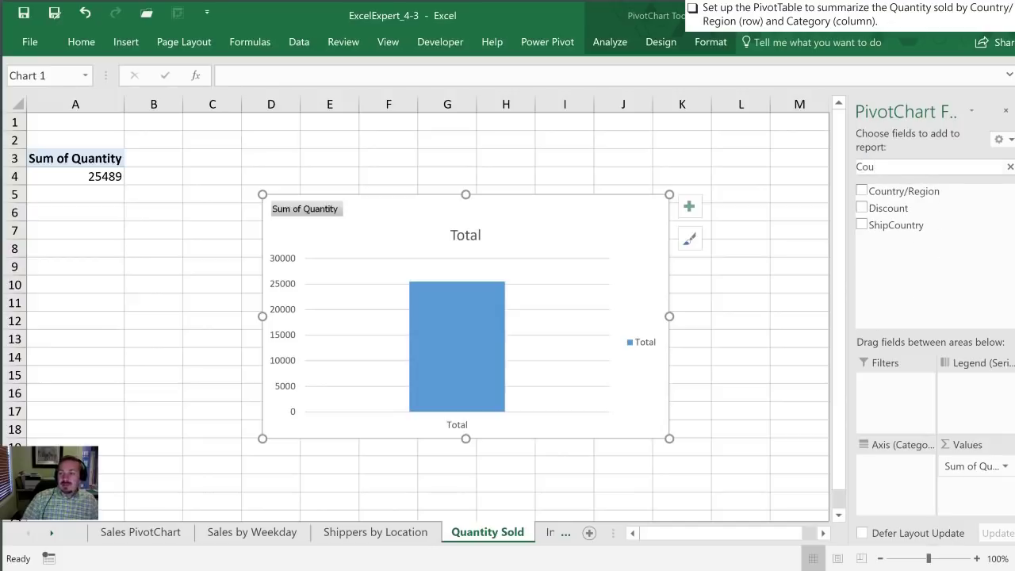
pyautogui.click(863, 190)
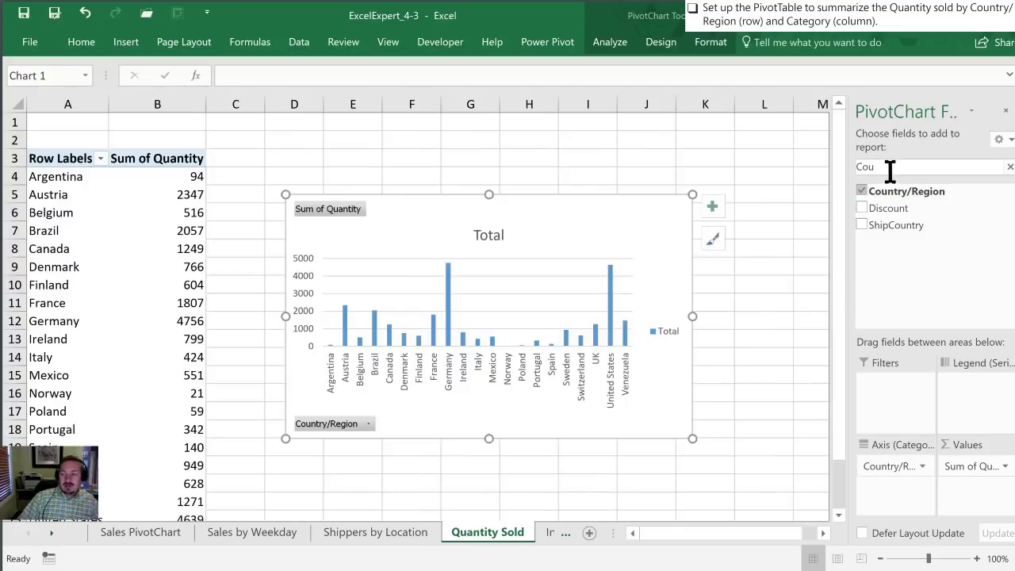
pyautogui.moveTo(888, 168); pyautogui.dragTo(860, 170)
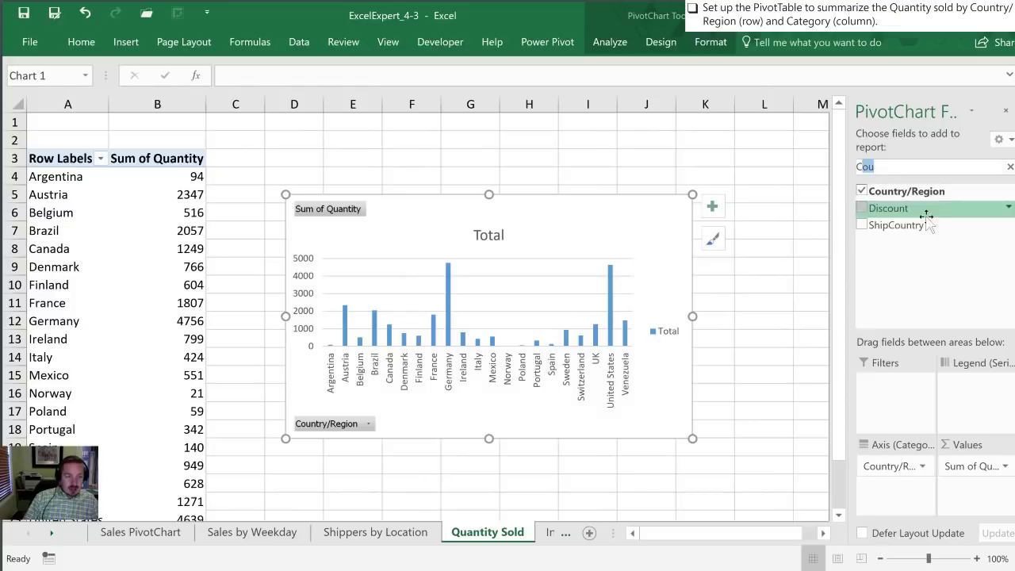
pyautogui.press('BackSpace')
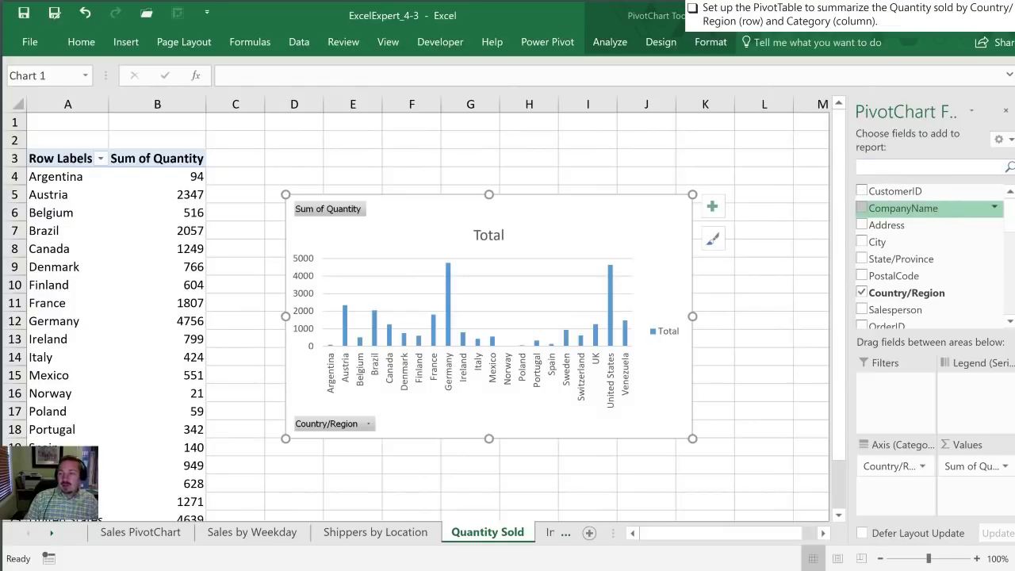
pyautogui.write('Cate')
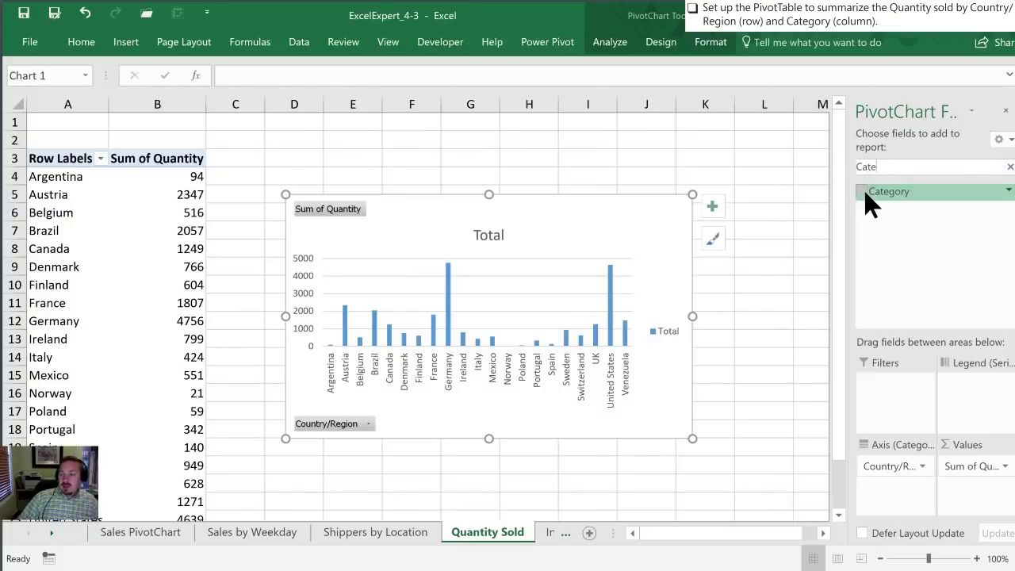
pyautogui.click(863, 191)
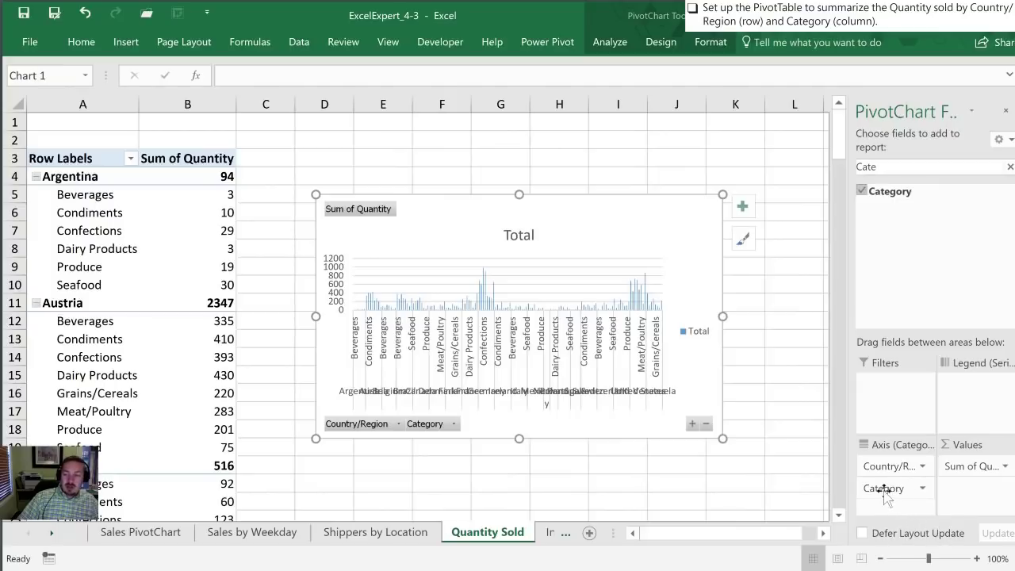
pyautogui.moveTo(885, 486); pyautogui.dragTo(966, 396)
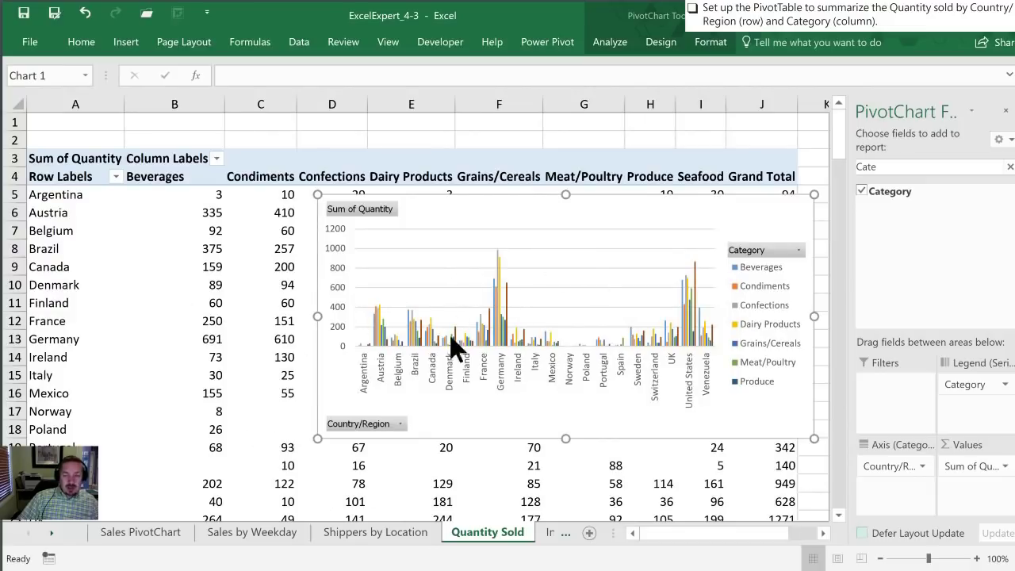
# Reposition and resize the PivotChart, leaving it moved up near the top of the sheet.
pyautogui.moveTo(529, 224); pyautogui.dragTo(240, 172)
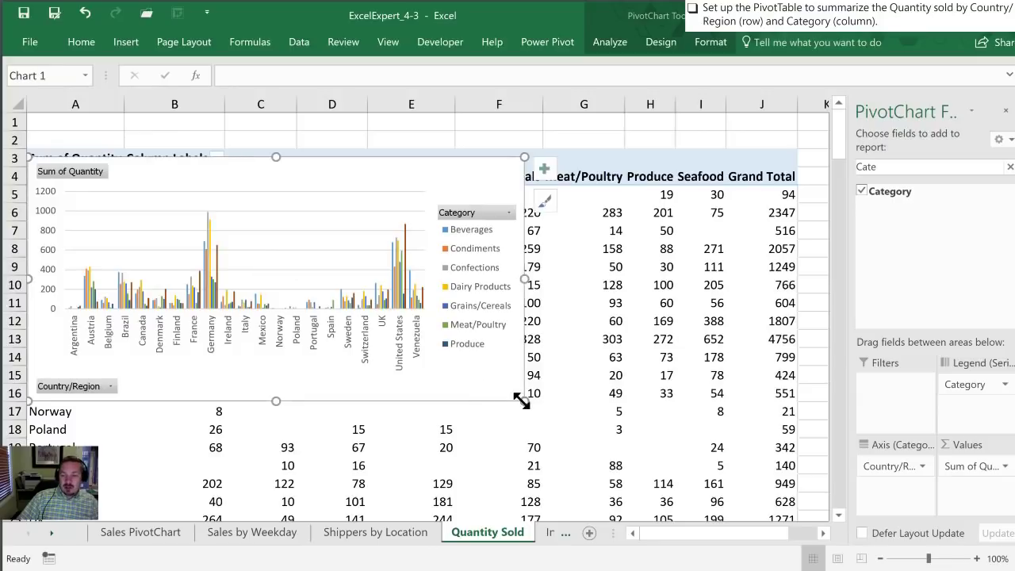
pyautogui.moveTo(523, 401); pyautogui.dragTo(785, 513)
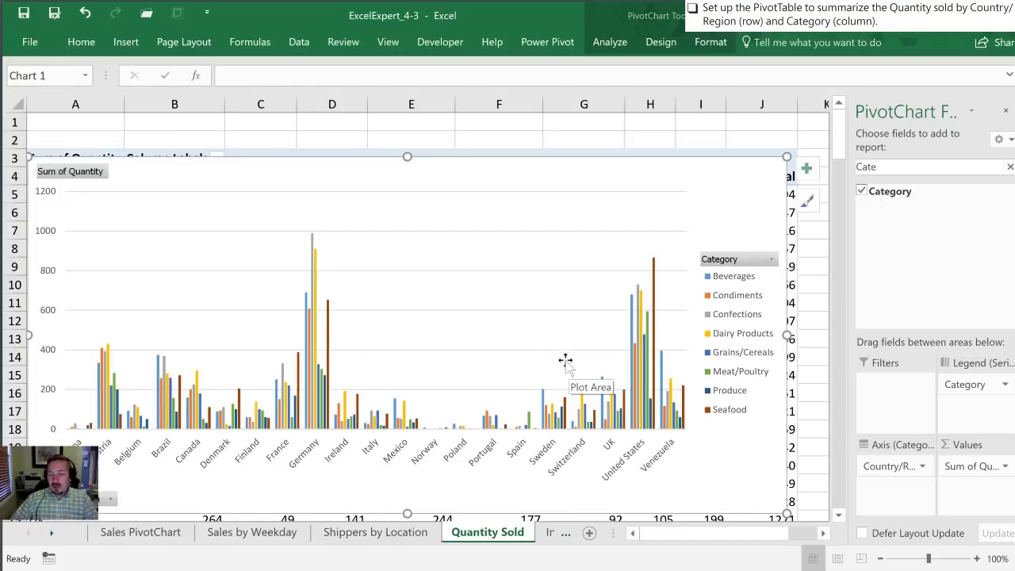
pyautogui.moveTo(788, 509); pyautogui.dragTo(775, 483)
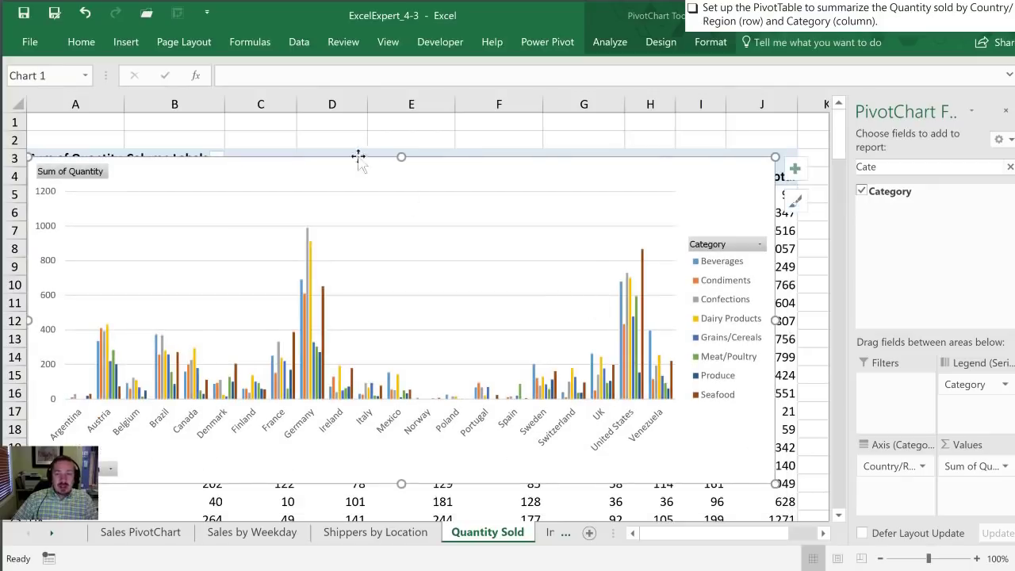
pyautogui.moveTo(340, 173); pyautogui.dragTo(334, 135)
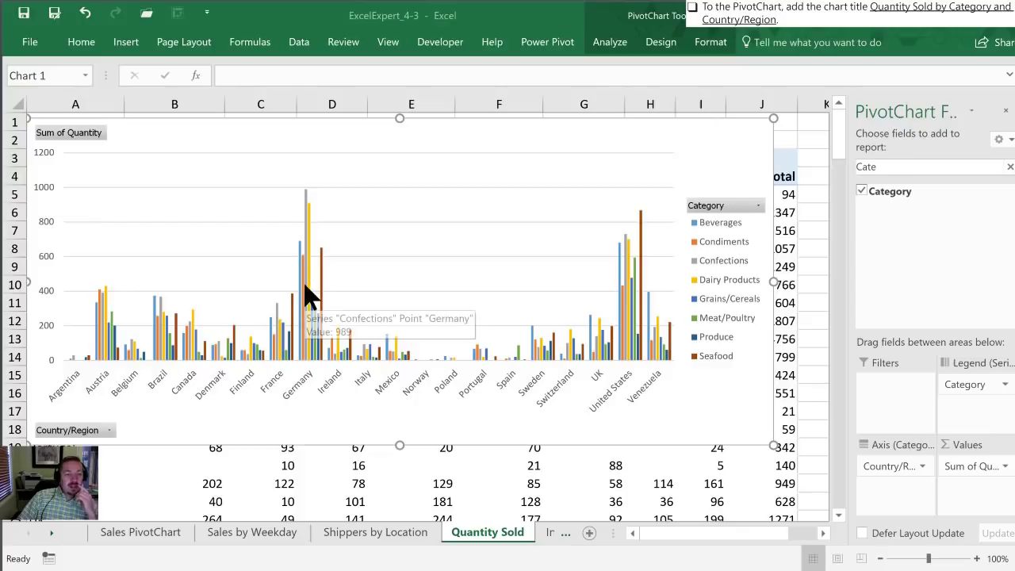
# Add a chart title above the chart reading 'Quantity Sold by Catergory and Country/Region'.
pyautogui.click(391, 135)
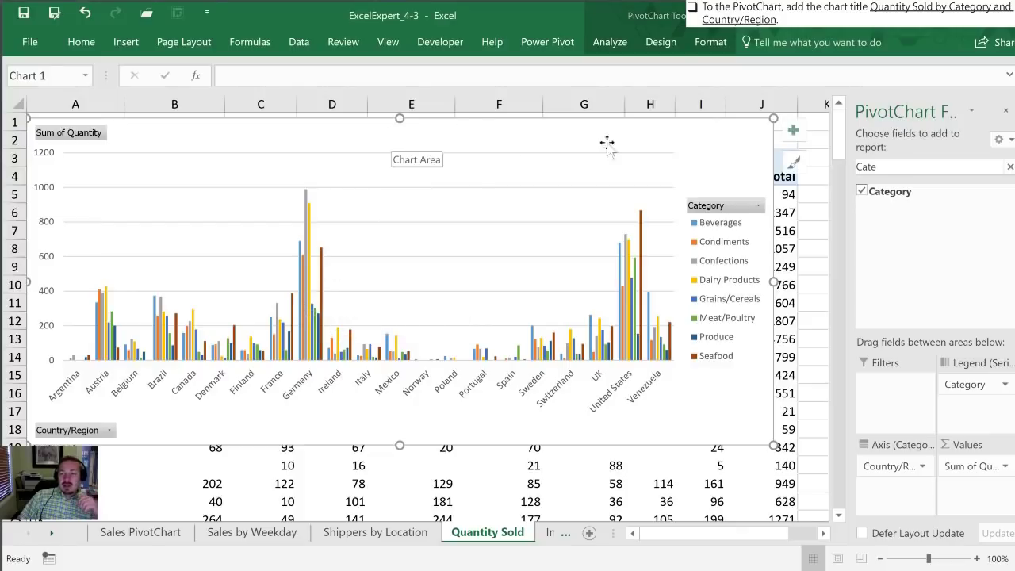
pyautogui.click(661, 42)
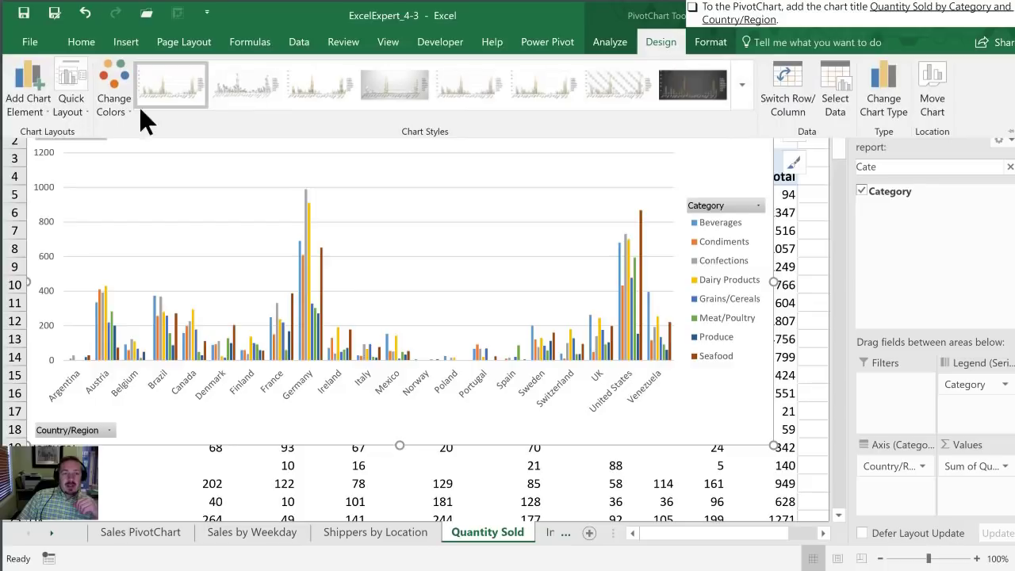
pyautogui.click(42, 107)
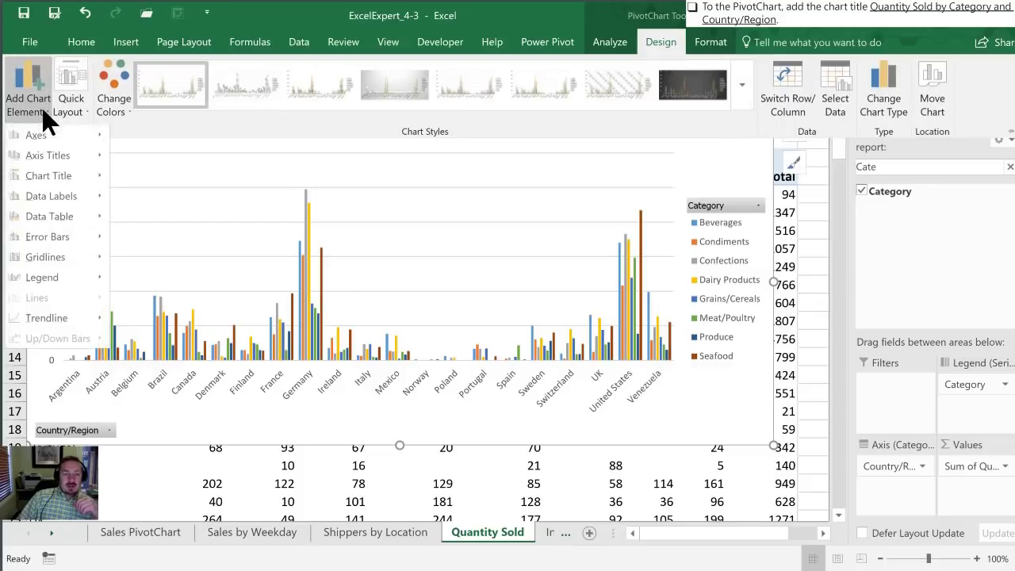
pyautogui.moveTo(52, 176)
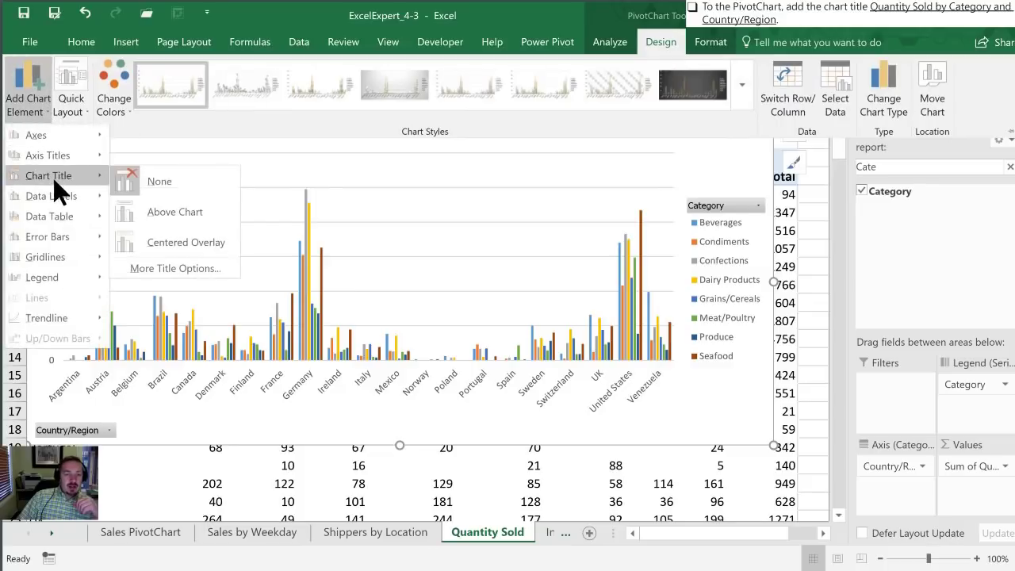
pyautogui.click(170, 222)
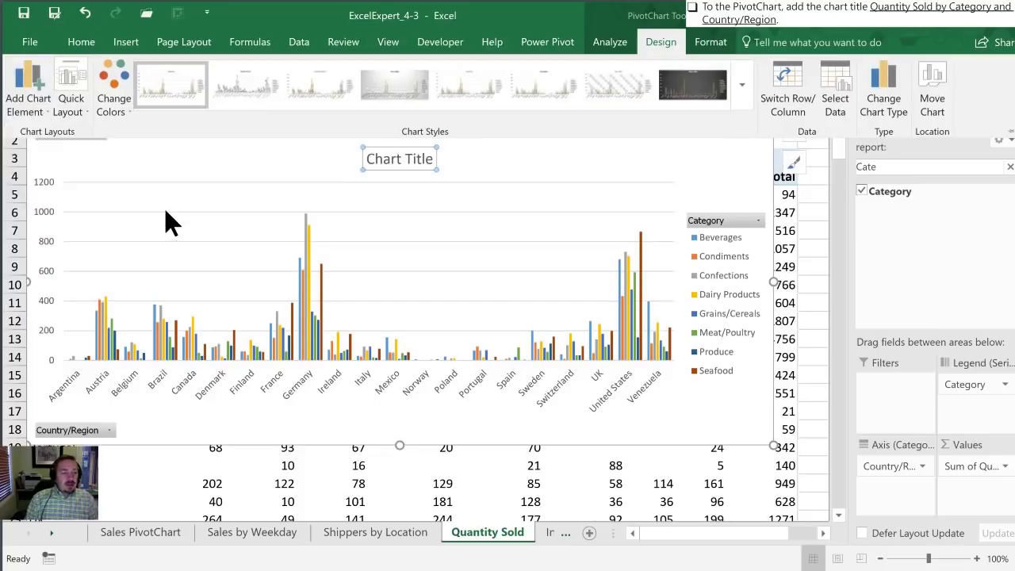
pyautogui.write('Qua')
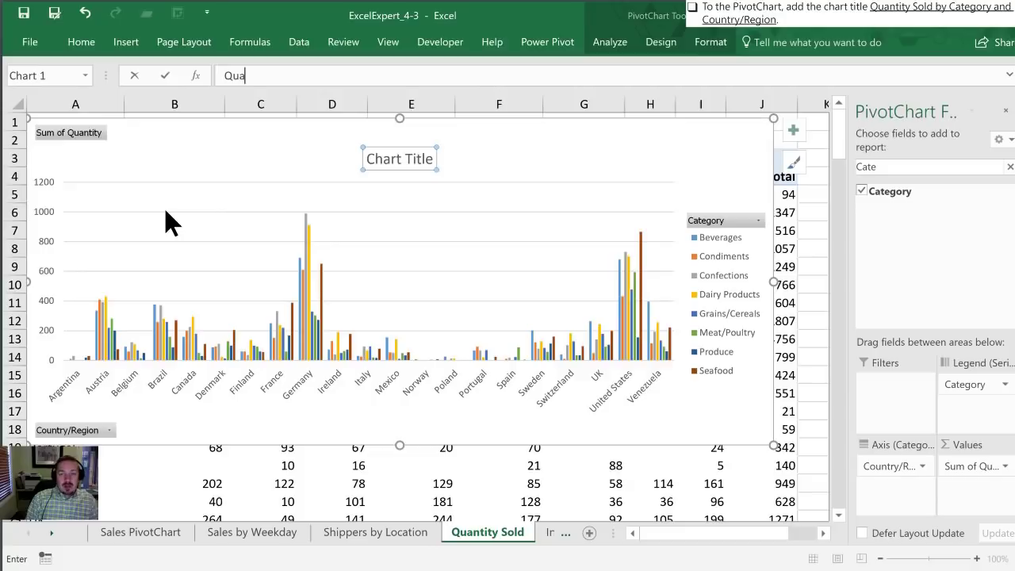
pyautogui.write('ntity Sold by Catergory and Countr')
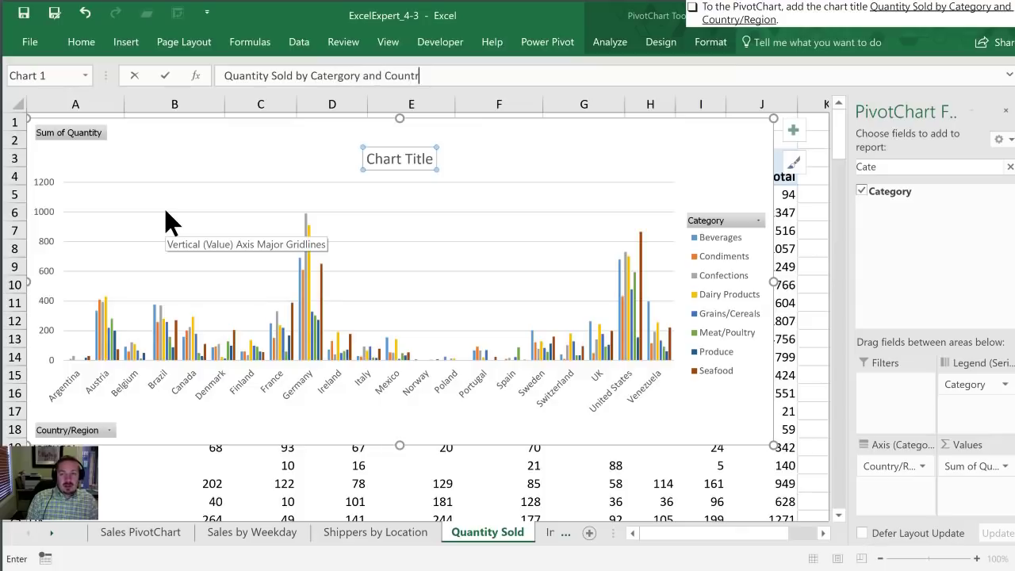
pyautogui.write('Region')
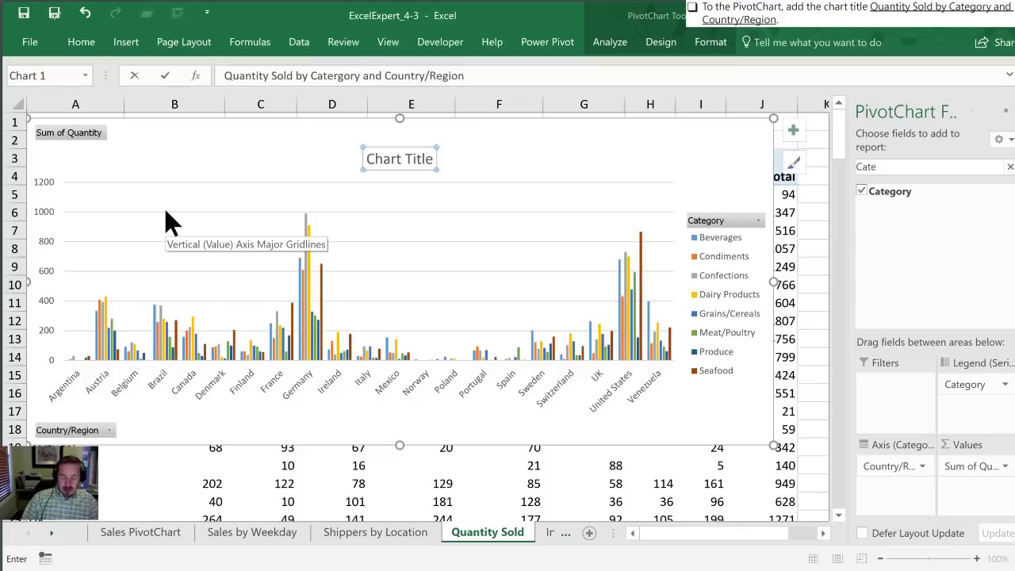
pyautogui.press('Return')
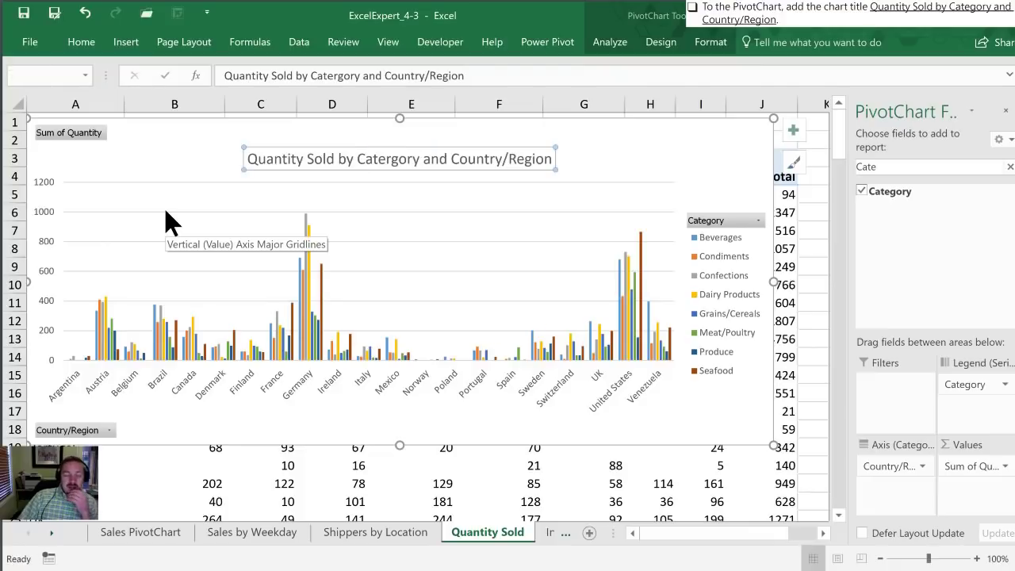
pyautogui.click(472, 432)
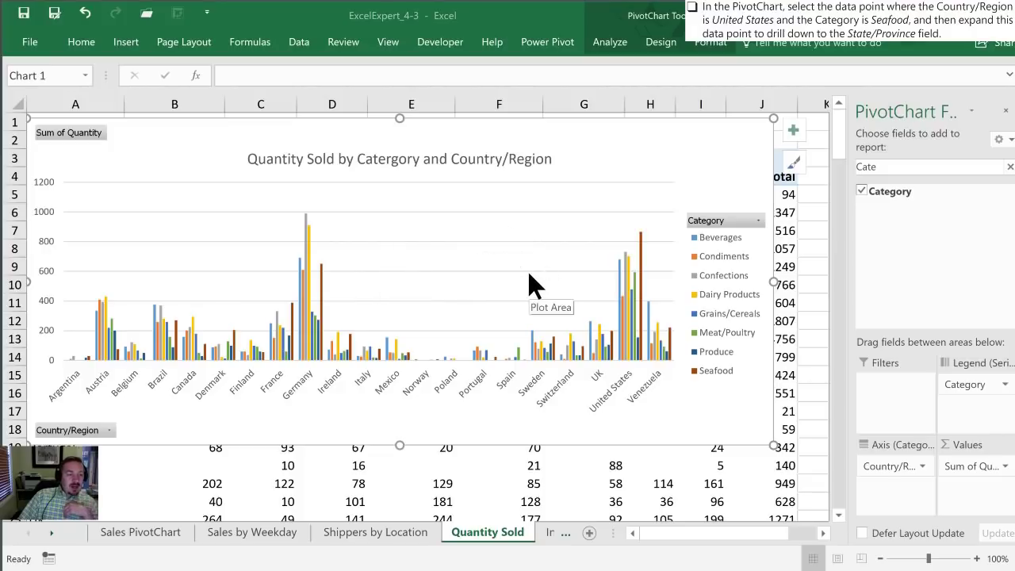
# Select the Seafood series, then narrow the selection to the United States Seafood bar (867).
pyautogui.click(644, 261)
pyautogui.click(644, 262)
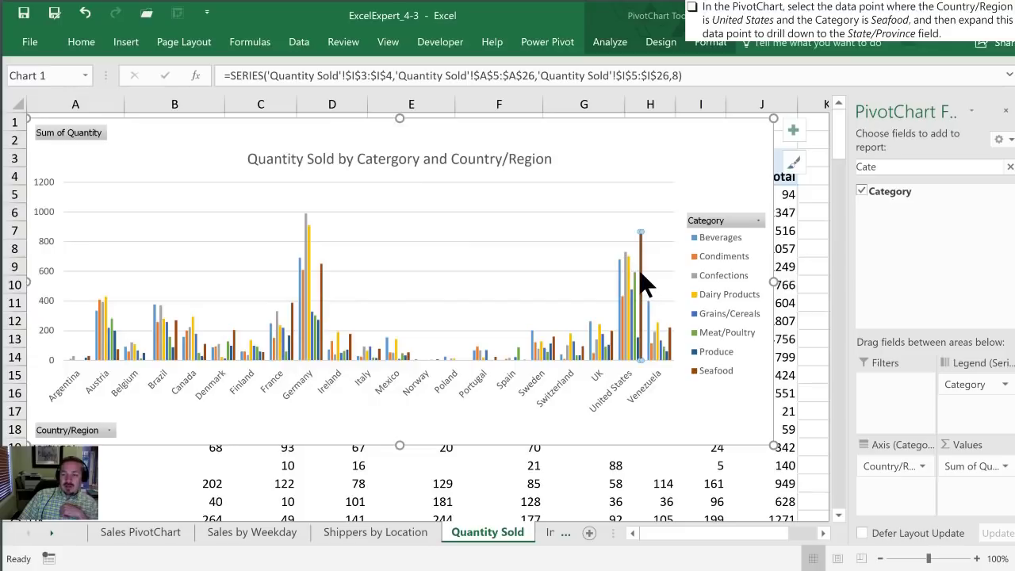
pyautogui.moveTo(641, 268)
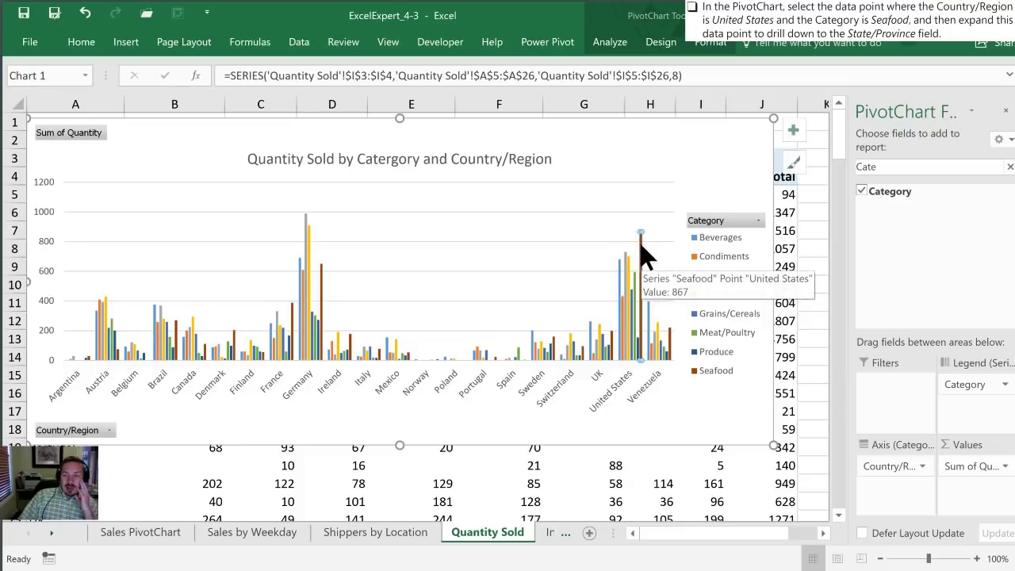
# Drill the United States Seafood data point down to State/Province detail.
pyautogui.doubleClick(640, 246)
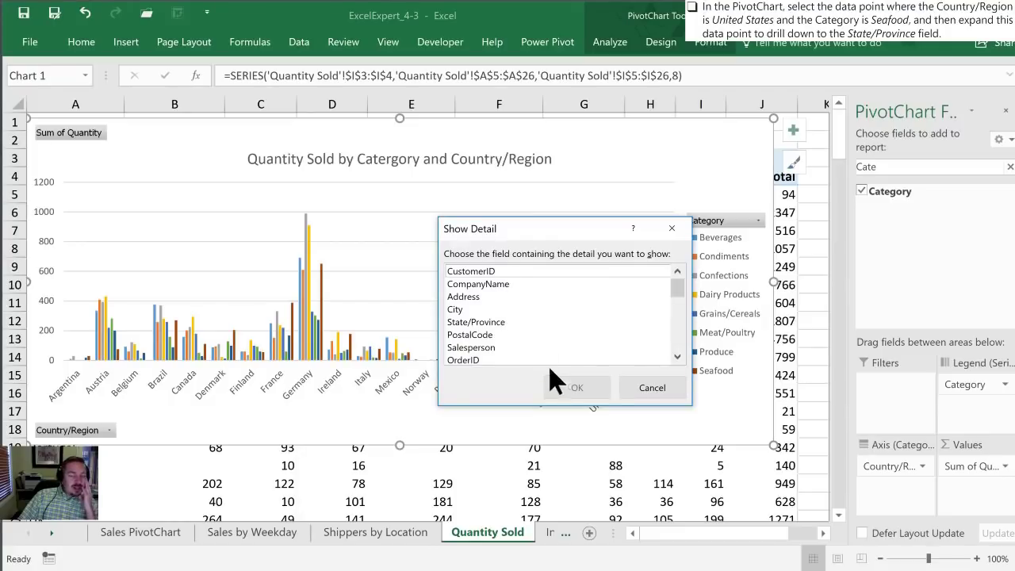
pyautogui.click(476, 322)
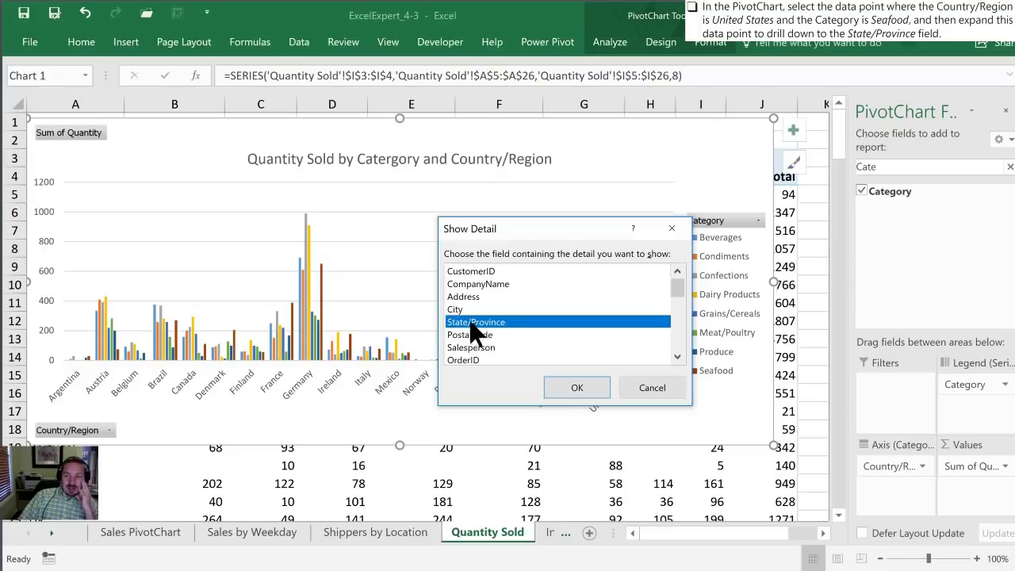
pyautogui.click(566, 386)
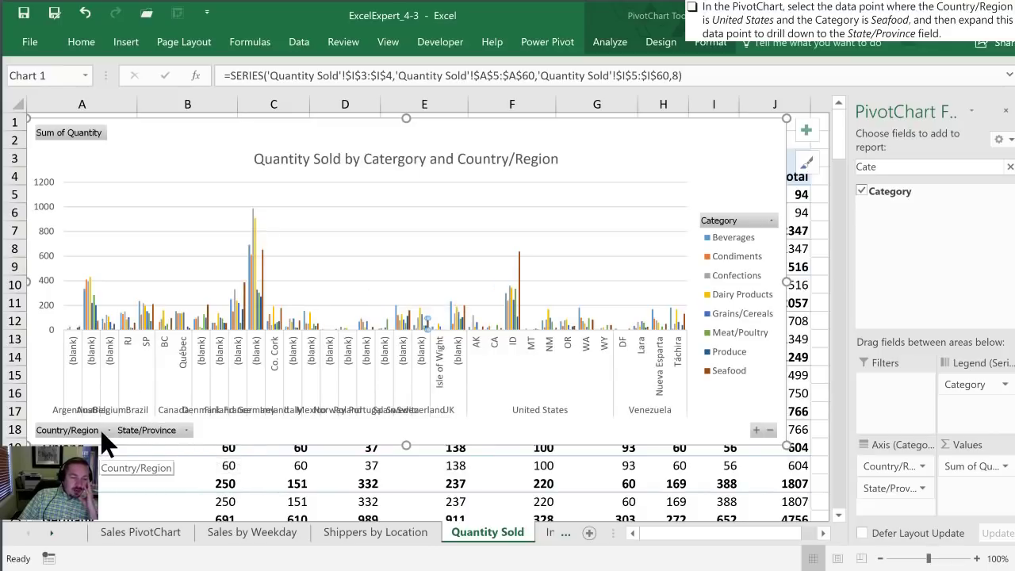
# Apply and then clear the chart's State/Province filter, and bring up the Country/Region filter choices.
pyautogui.click(185, 429)
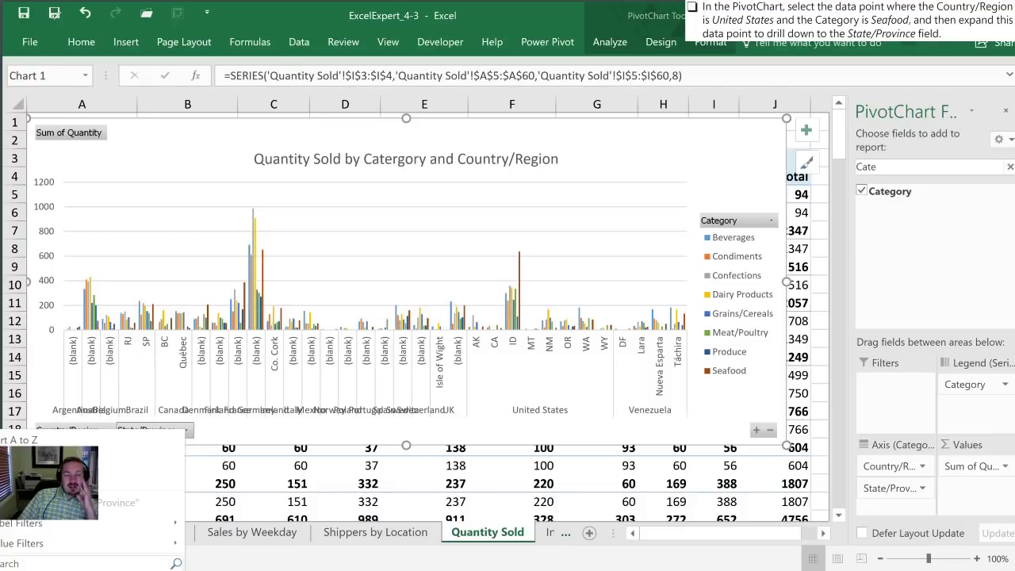
pyautogui.press('Return')
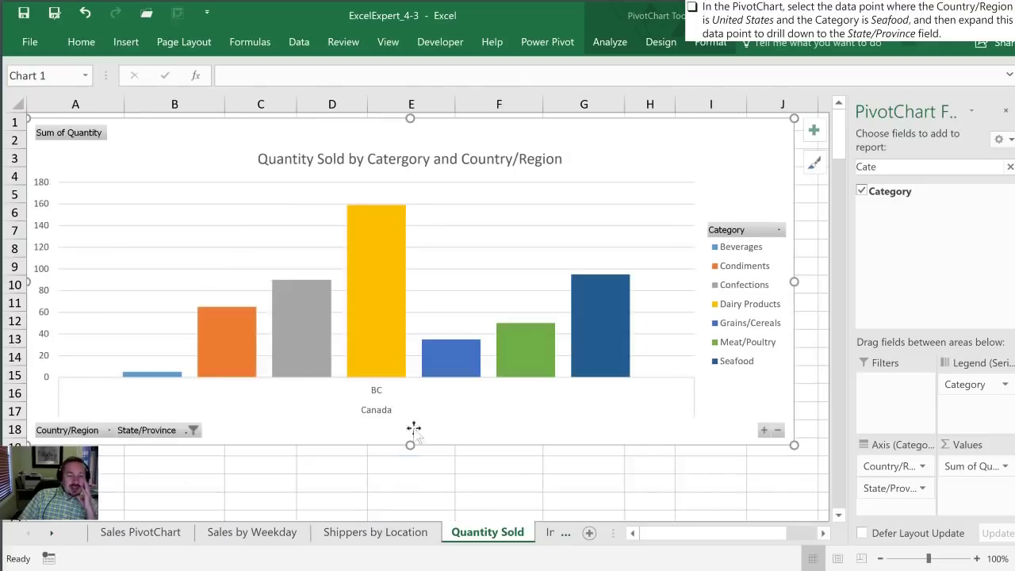
pyautogui.click(190, 429)
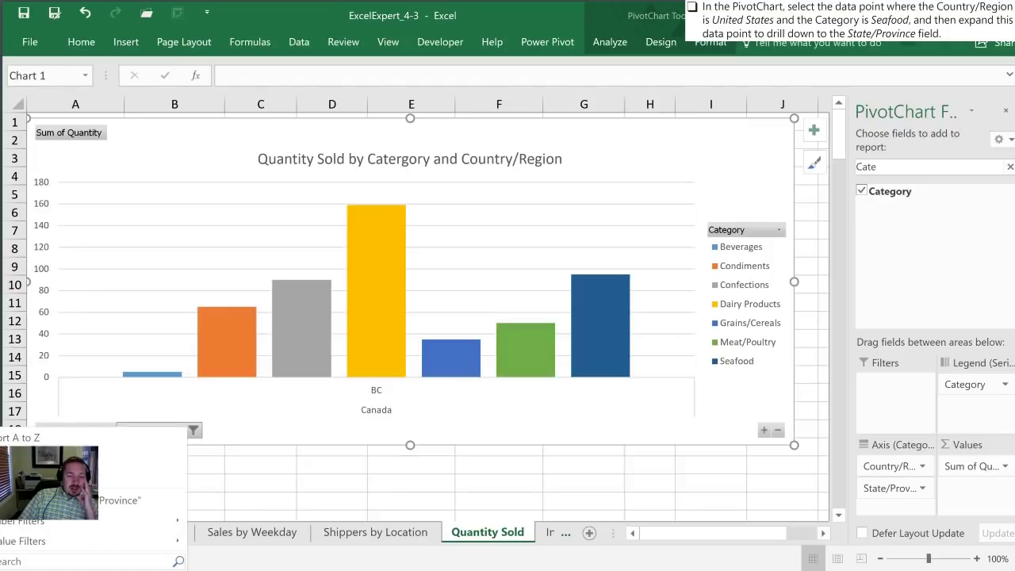
pyautogui.click(80, 500)
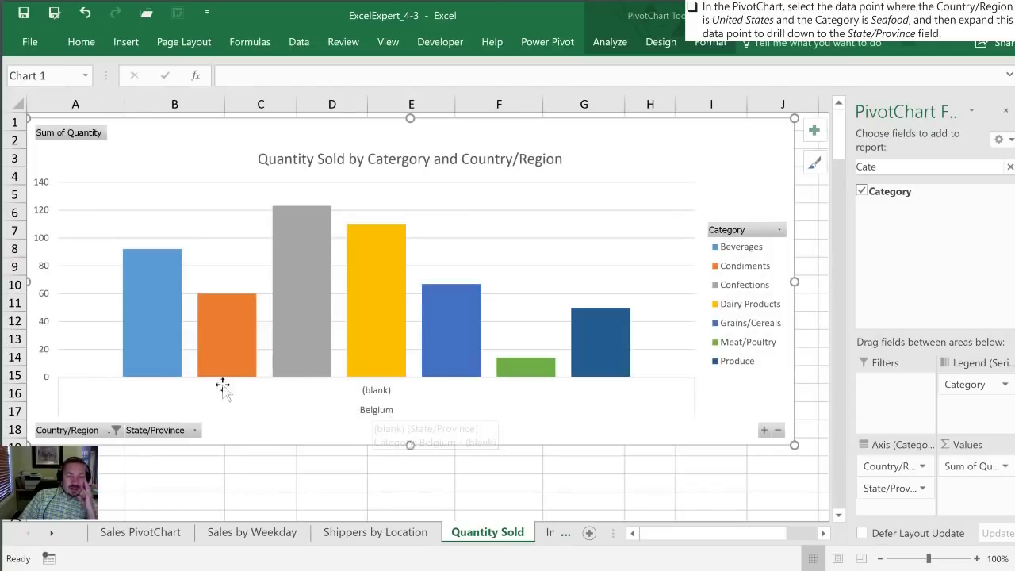
pyautogui.click(110, 430)
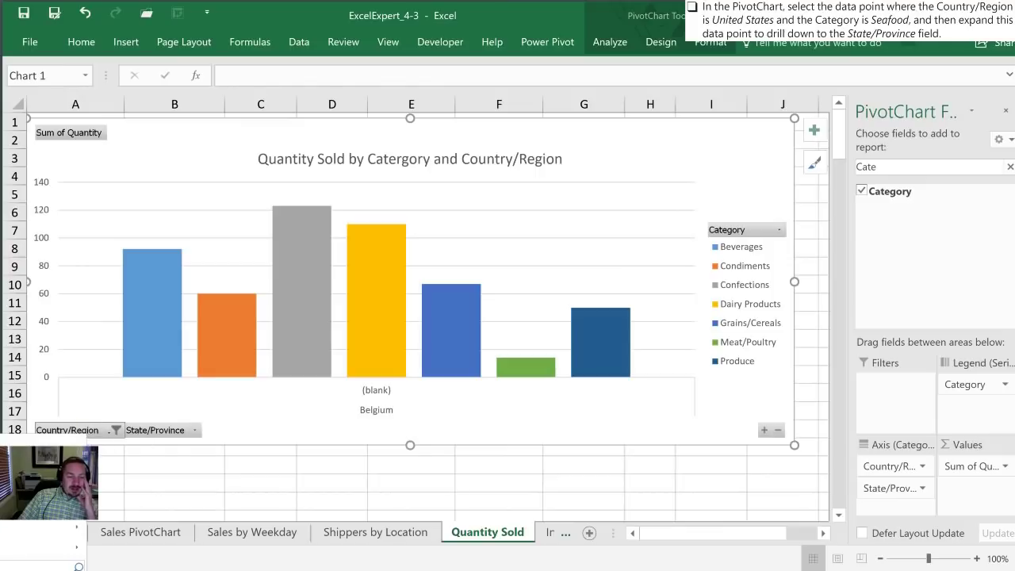